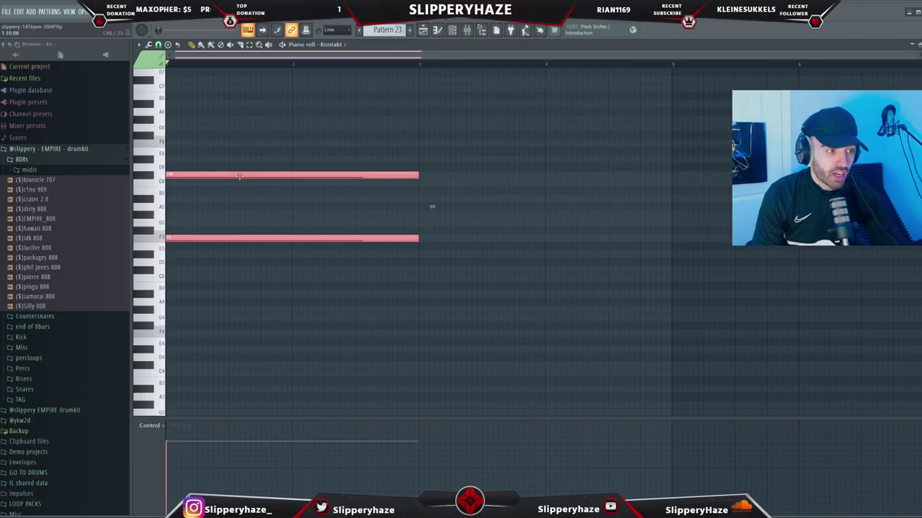
Duplicate the F5 and C#6 notes into bars 3–4 and replace the upper copy with a C6 note.
drag(240, 175, 511, 175)
right_click(491, 174)
click(493, 185)
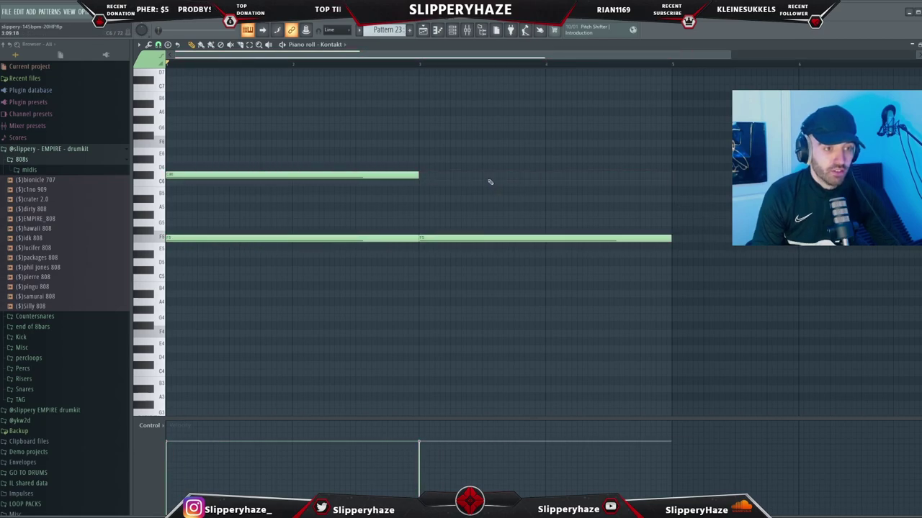
click(423, 182)
scroll(426, 199, down, 1)
scroll(597, 269, down, 1)
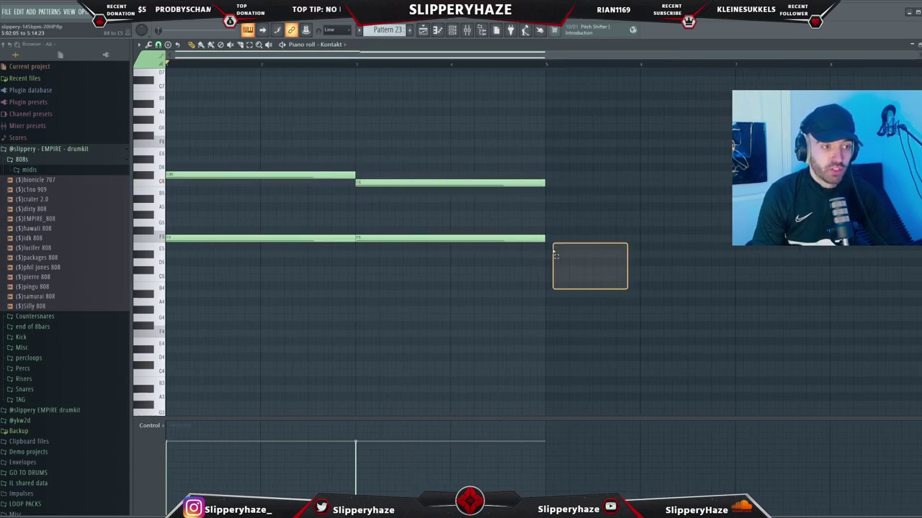
Duplicate the four-bar pattern of all notes into bars 5–8 and play it.
key(ctrl+a)
key(ctrl+b)
scroll(338, 153, down, 1)
key(space)
ctrl+click(302, 130)
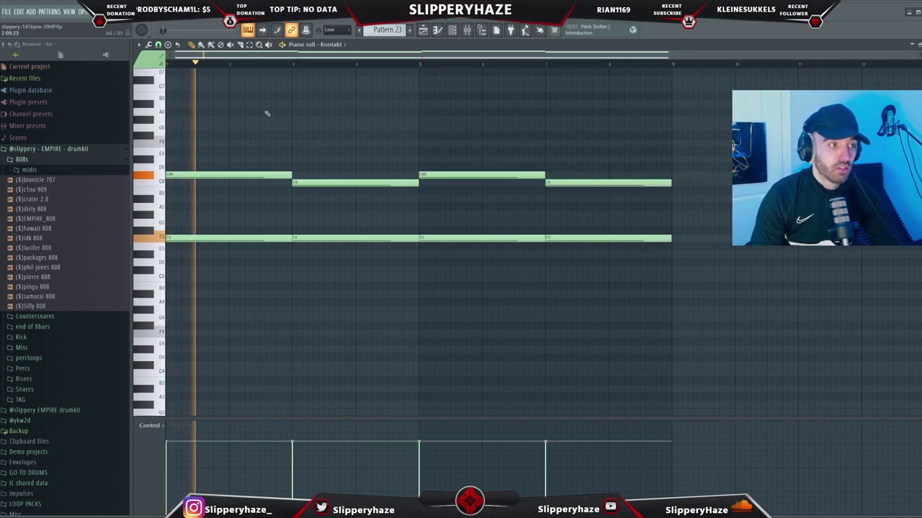
Duplicate the upper C#6 and C6 line one octave higher across all eight bars.
drag(674, 209, 185, 134)
key(ctrl+c)
key(ctrl+v)
key(ctrl+Up)
key(ctrl+d)
scroll(350, 165, up, 2)
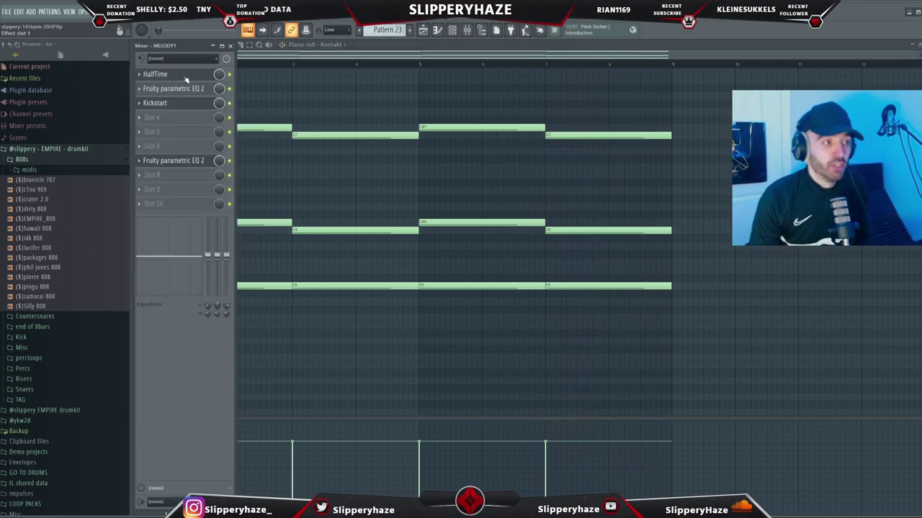
Review the effects on the MELODY1 mixer track, including HalfTime, Kickstart and the second Fruity parametric EQ 2.
click(185, 75)
click(186, 77)
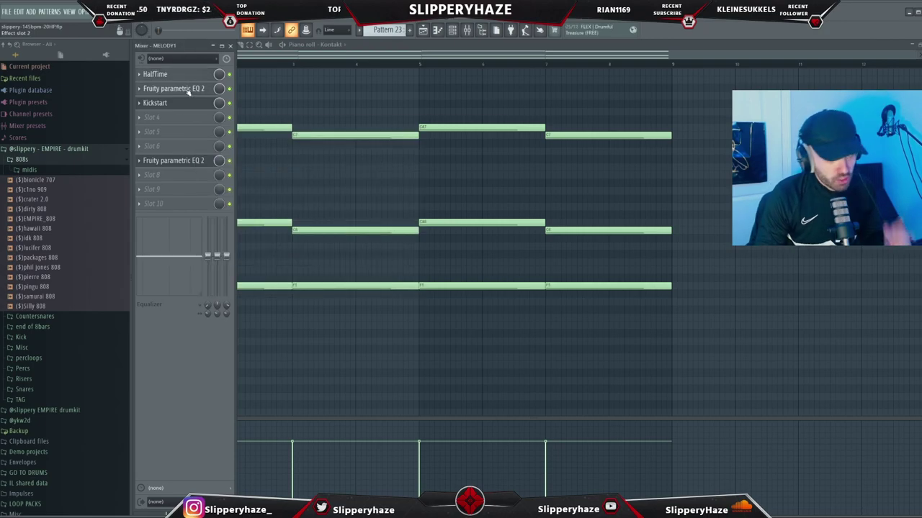
click(186, 105)
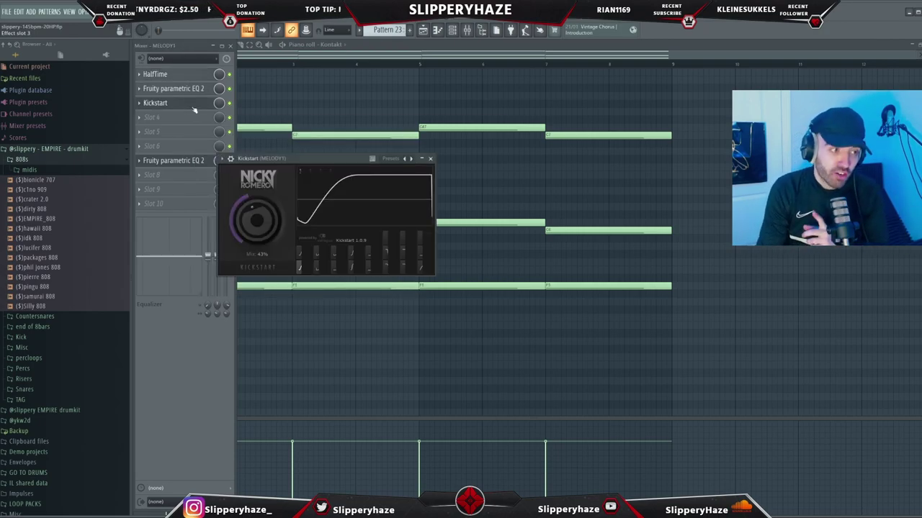
click(195, 108)
click(174, 161)
click(167, 162)
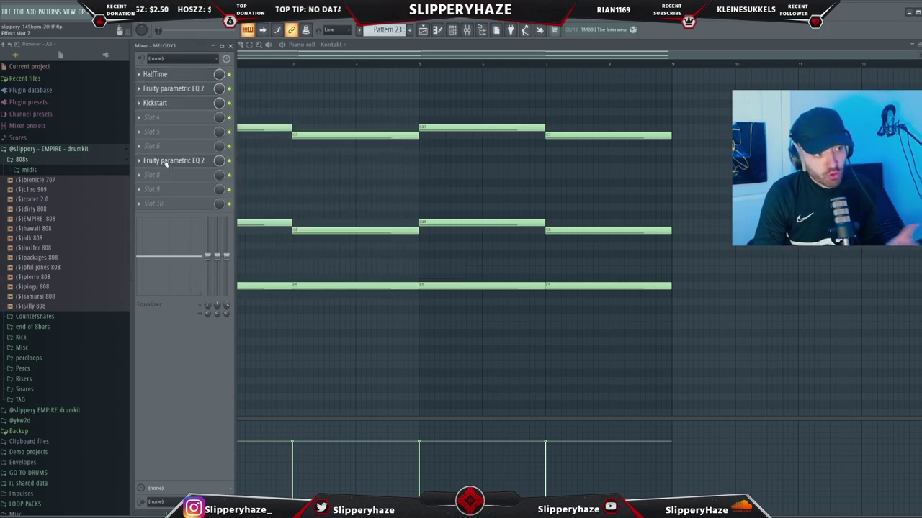
Close the mixer and listen to the consolidated Track 4 clip in the playlist.
key(F9)
key(space)
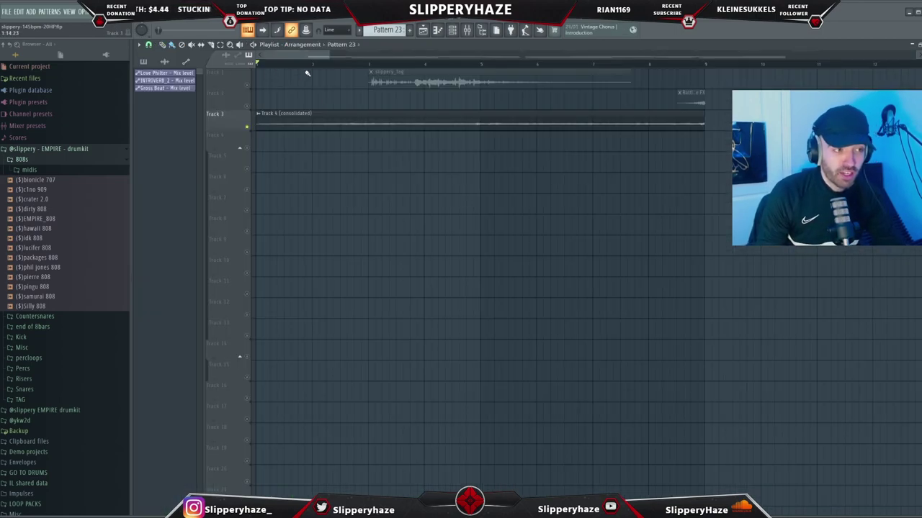
key(space)
scroll(329, 183, down, 2)
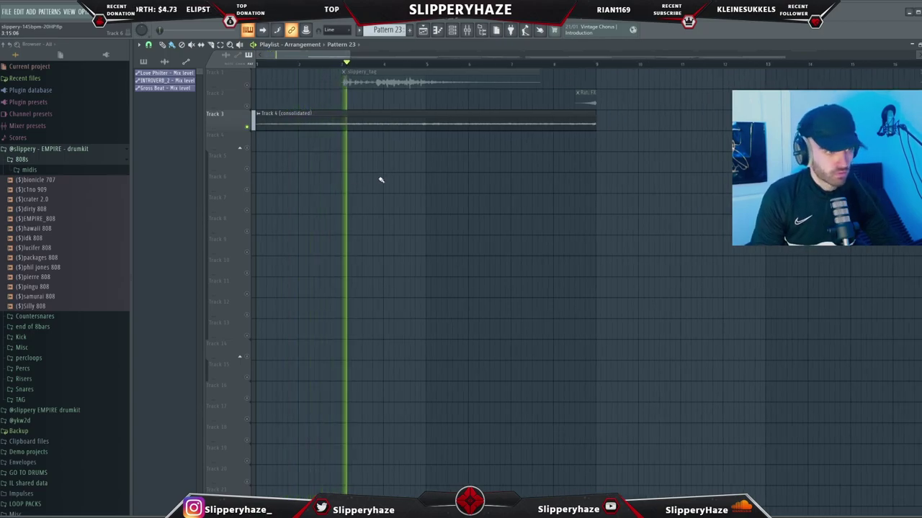
scroll(382, 180, down, 1)
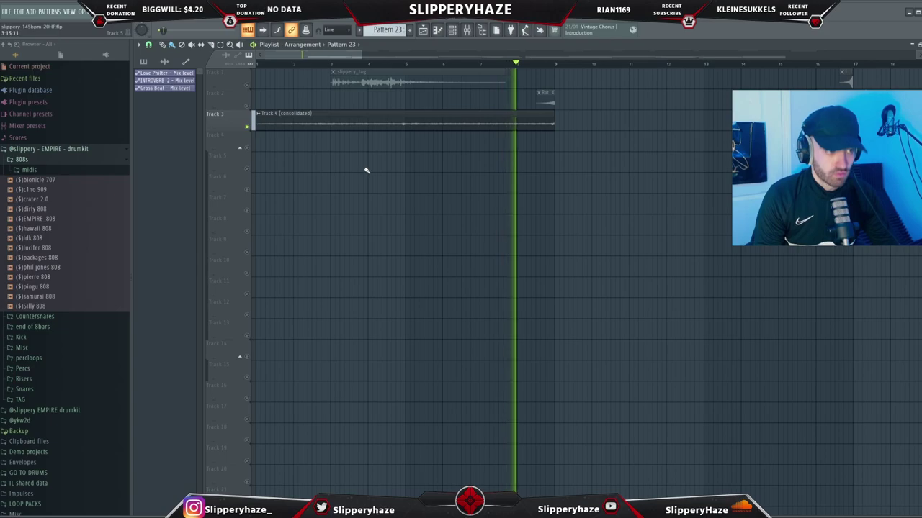
key(space)
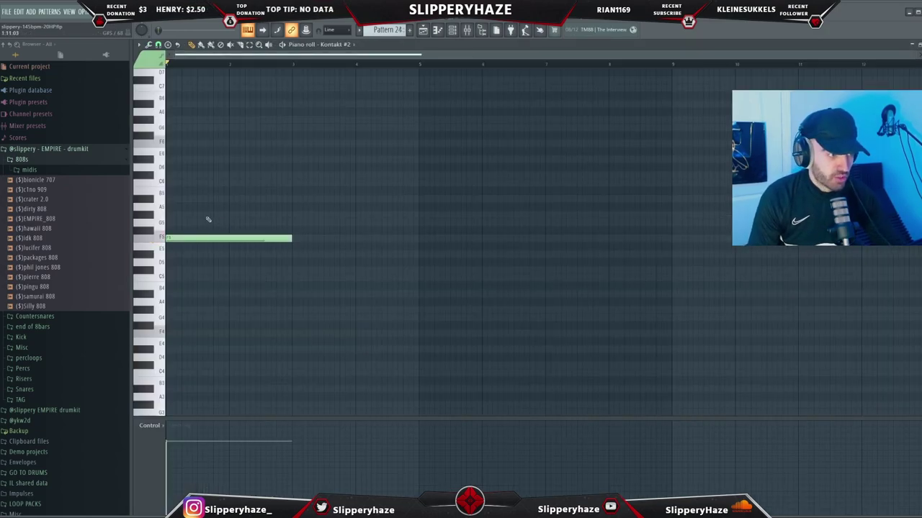
Add a C#6 note above the F5 note, duplicate the pair into bars 3–4 and lower the upper copy to C6.
click(168, 182)
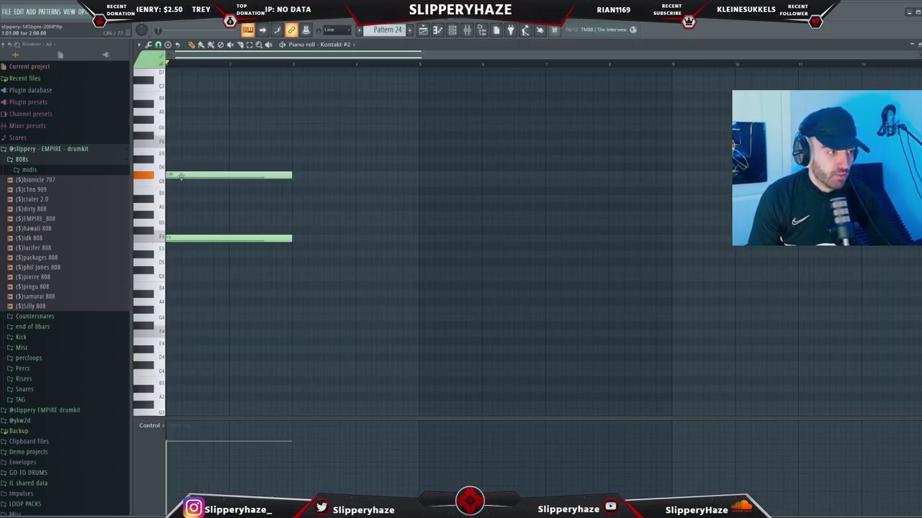
key(ctrl+b)
drag(317, 175, 315, 182)
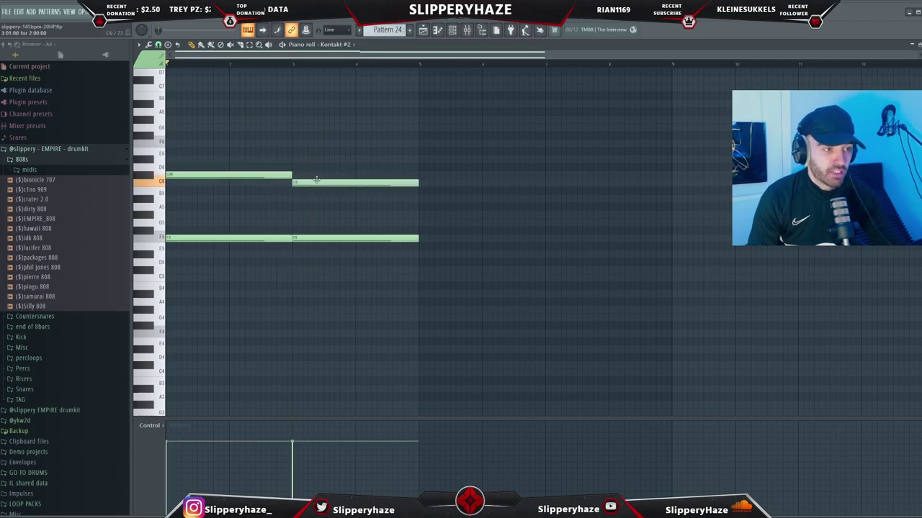
Select the first four bars of notes in Pattern 24 and duplicate them into bars 5–8.
ctrl+drag(495, 306, 167, 156)
key(ctrl+b)
ctrl+right_click(362, 146)
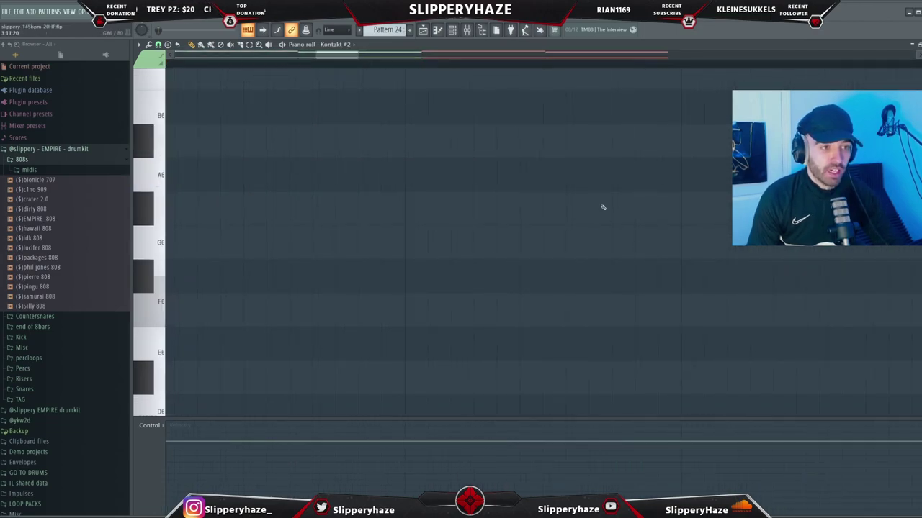
ctrl+right_click(562, 206)
scroll(684, 242, down, 2)
Flip all notes of the pattern horizontally and play the result.
key(ctrl+a)
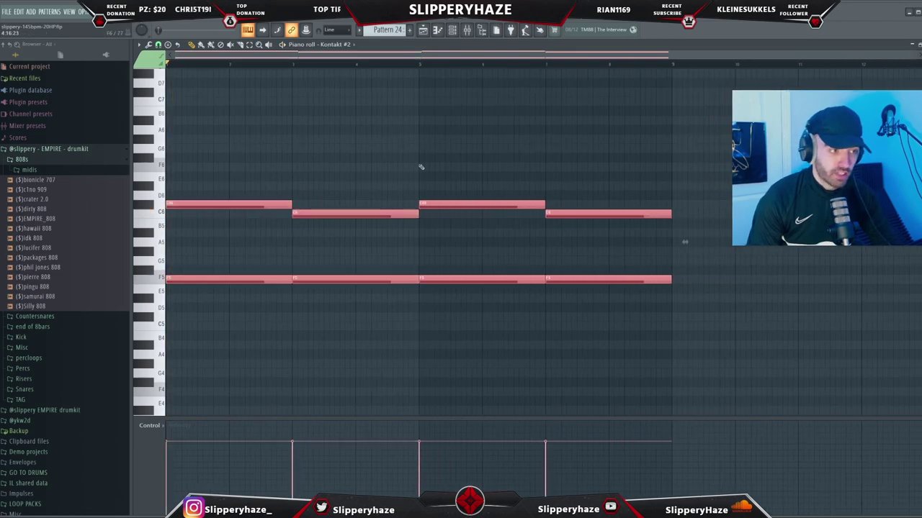
key(alt+y)
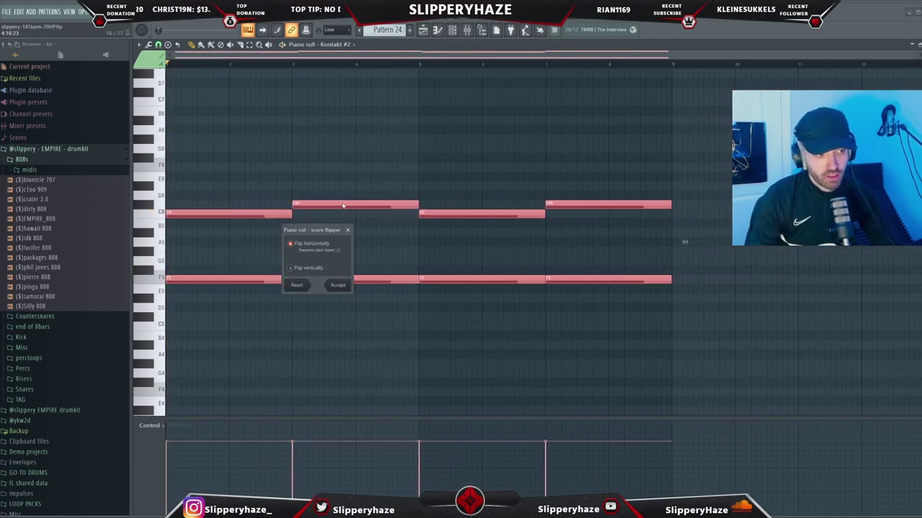
click(338, 285)
key(ctrl+d)
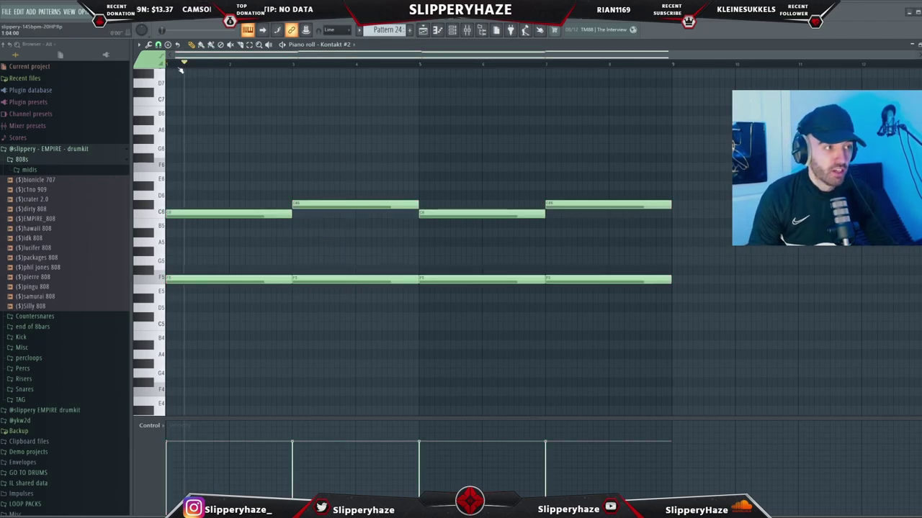
key(space)
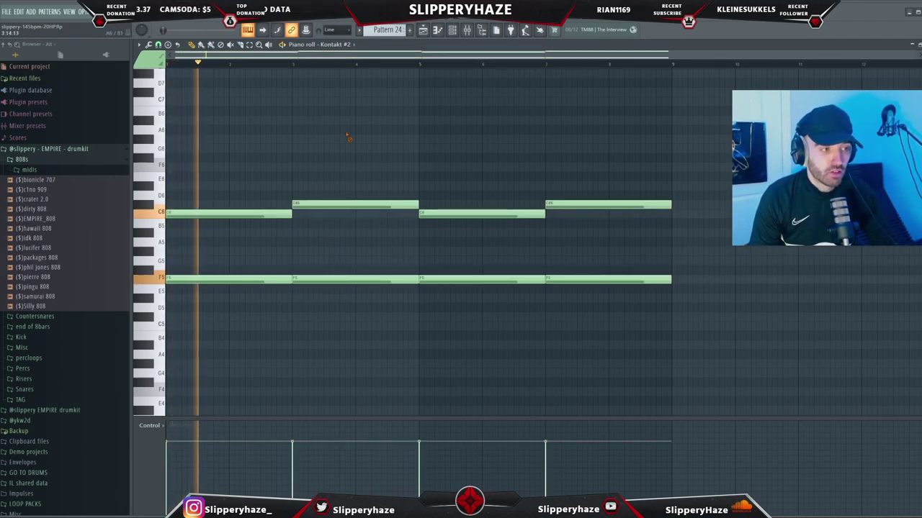
Duplicate the upper C6 and C#6 line one octave higher across the flipped eight-bar pattern.
key(ctrl+a)
drag(681, 253, 224, 202)
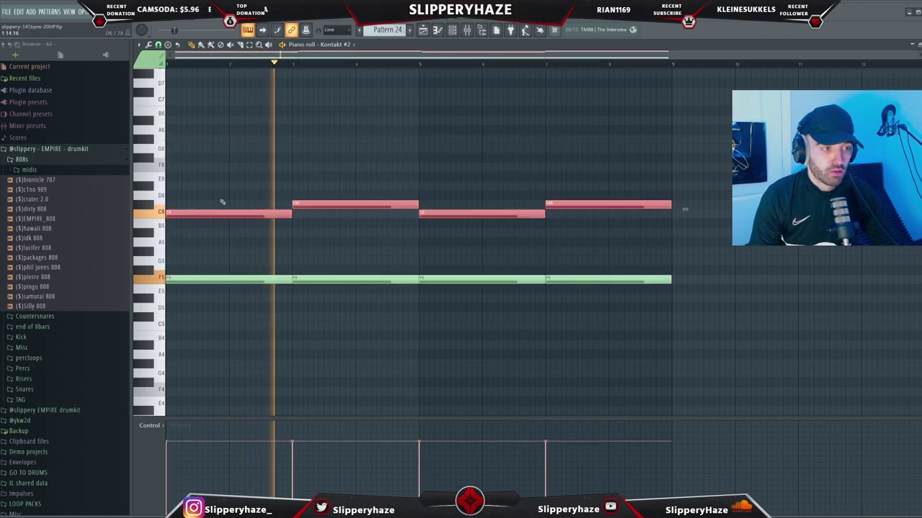
key(ctrl+c)
key(ctrl+v)
key(ctrl+Up)
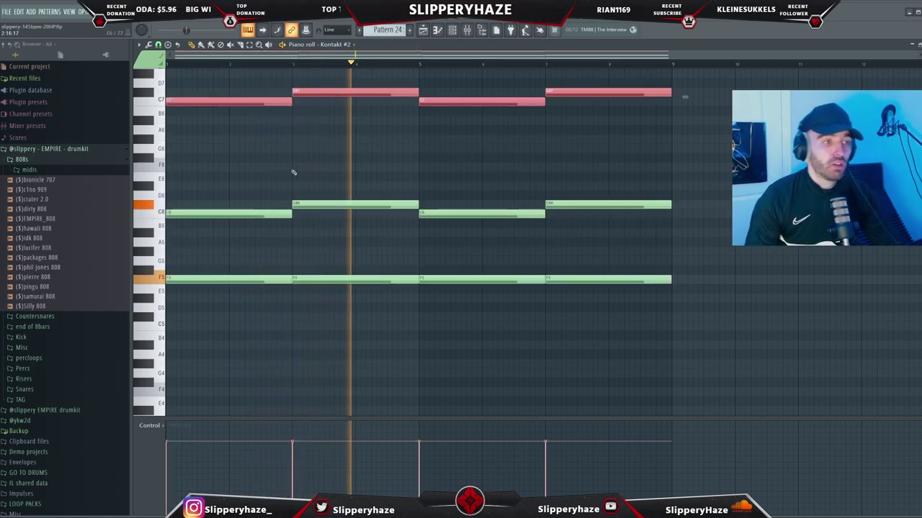
key(ctrl+d)
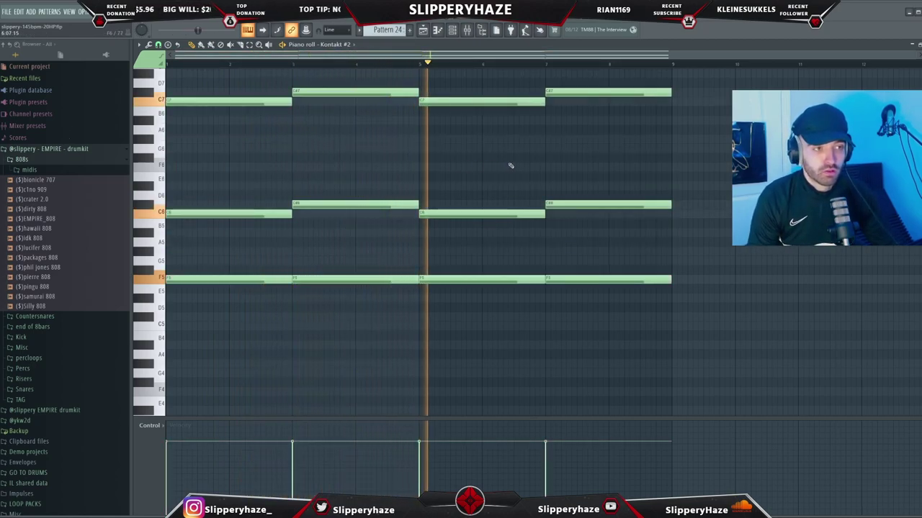
scroll(658, 160, up, 1)
scroll(658, 160, down, 1)
scroll(658, 159, up, 1)
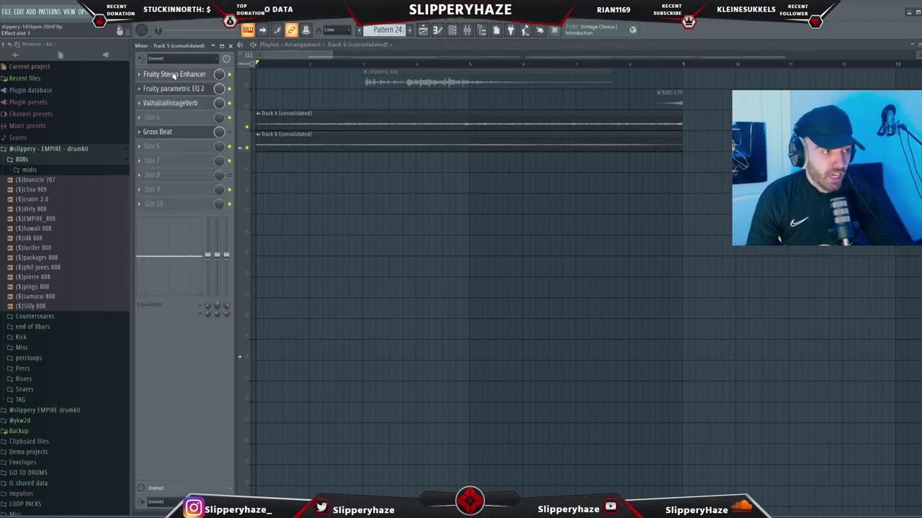
Review the Fruity Stereo Enhancer, Fruity parametric EQ 2 and ValhallaVintageVerb settings on the Track 5 (consolidated) mixer track.
click(173, 75)
click(173, 75)
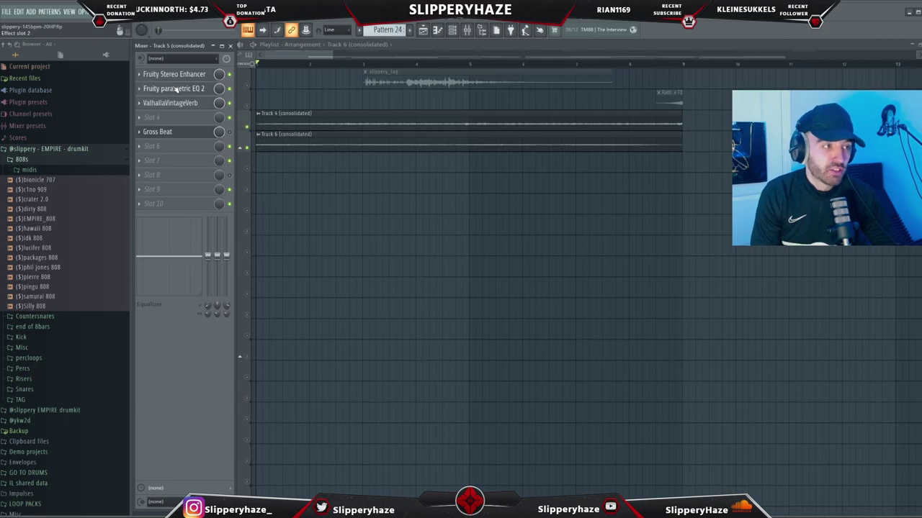
click(175, 88)
click(448, 78)
click(175, 103)
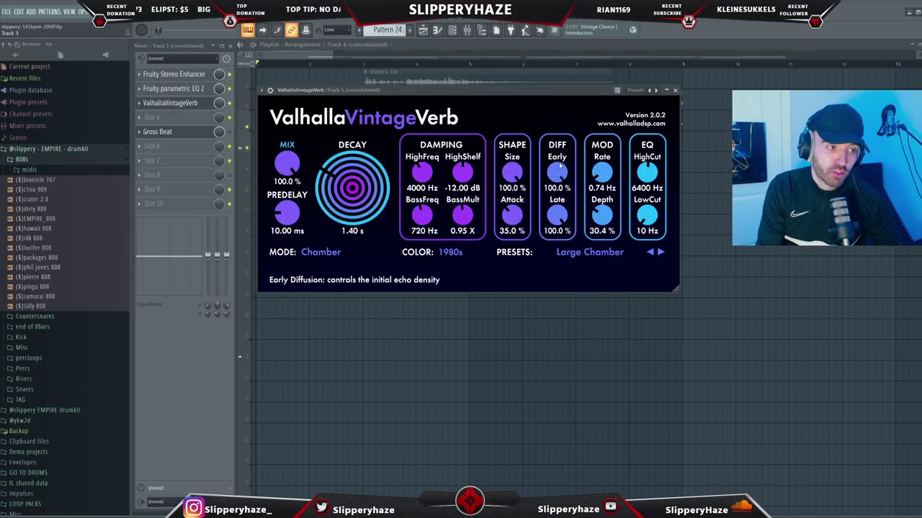
click(280, 79)
Mute Track 3 to hear the consolidated Track 6 clip alone, and unmute it to hear both clips together.
click(247, 127)
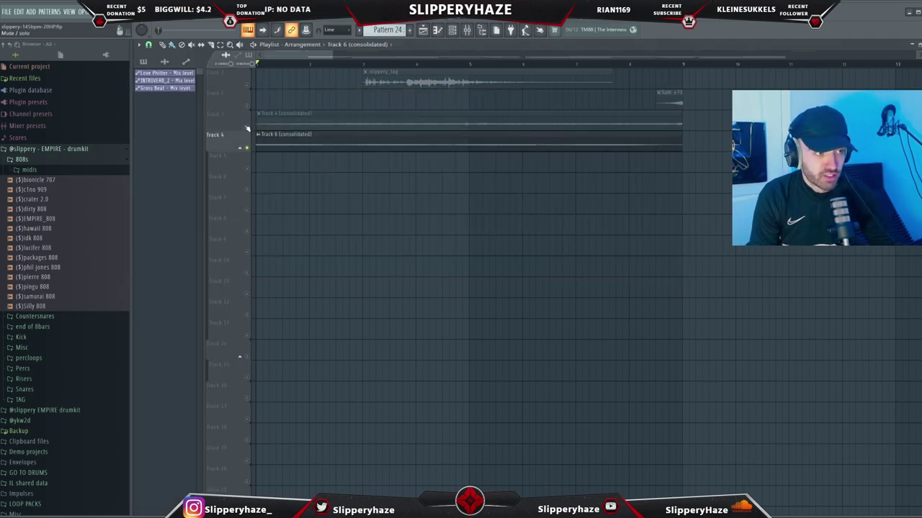
scroll(255, 145, down, 2)
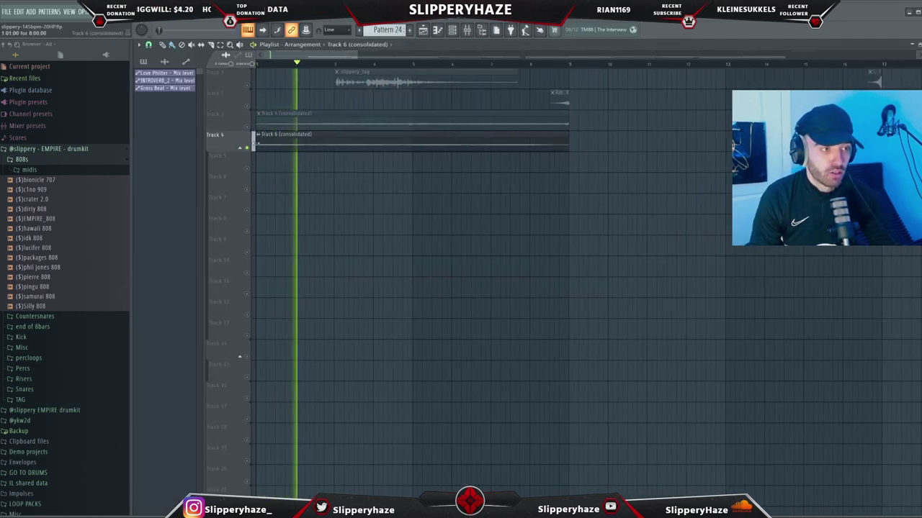
click(246, 127)
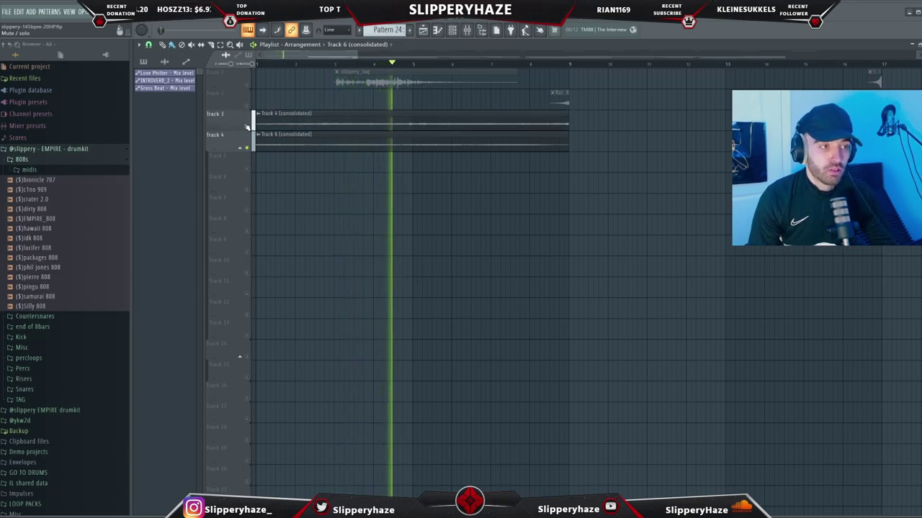
scroll(304, 158, down, 2)
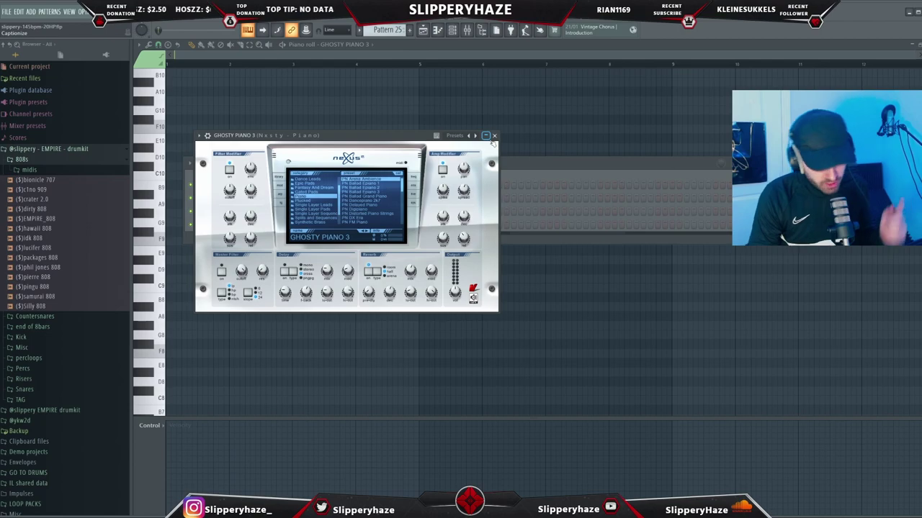
Close the GHOSTY PIANO 3 plugin window, add a C10 note in bar 3 and move the C#10 note to bar 2.
click(494, 136)
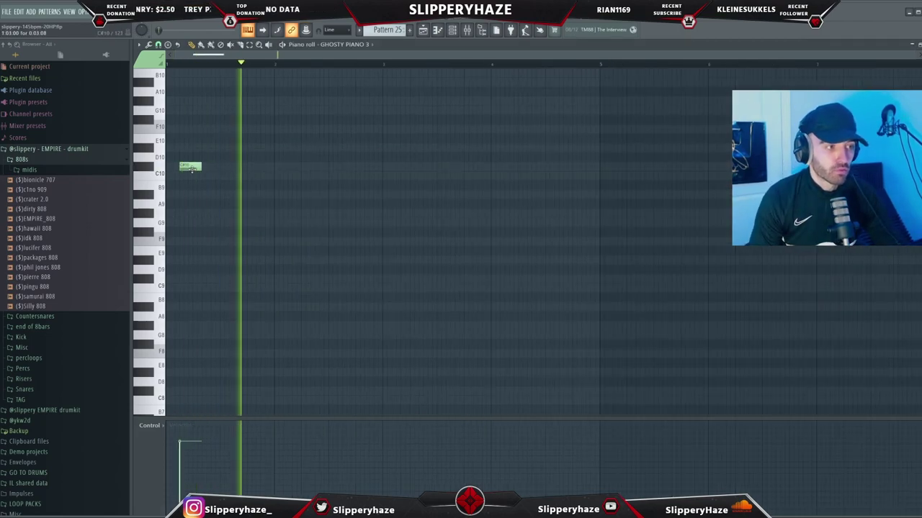
drag(199, 177, 188, 150)
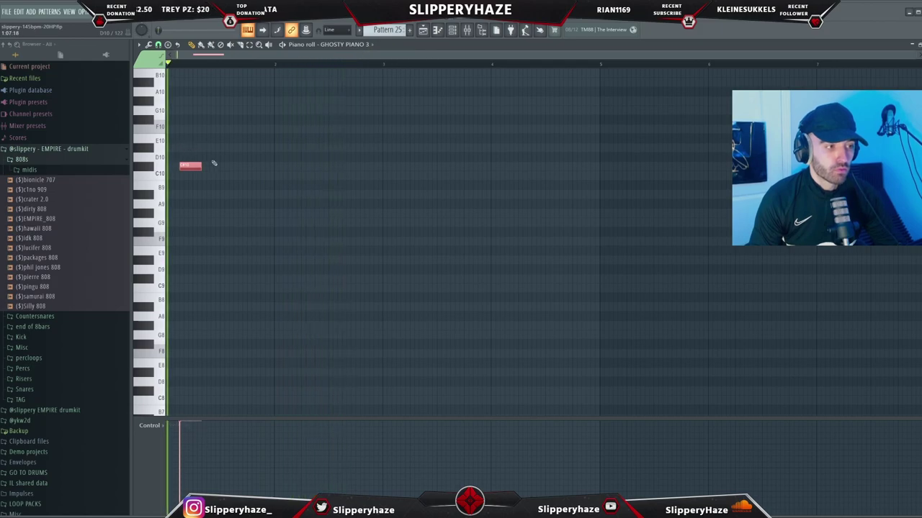
click(292, 176)
drag(297, 175, 405, 174)
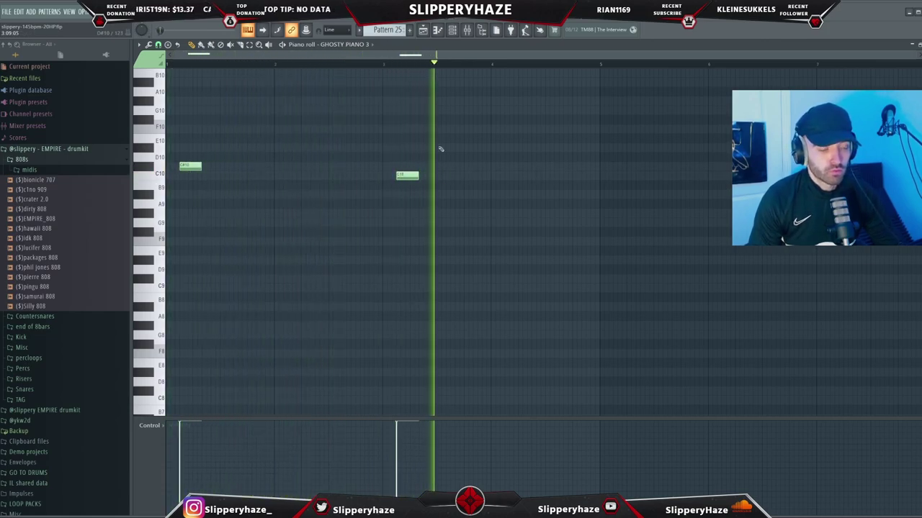
drag(187, 167, 298, 167)
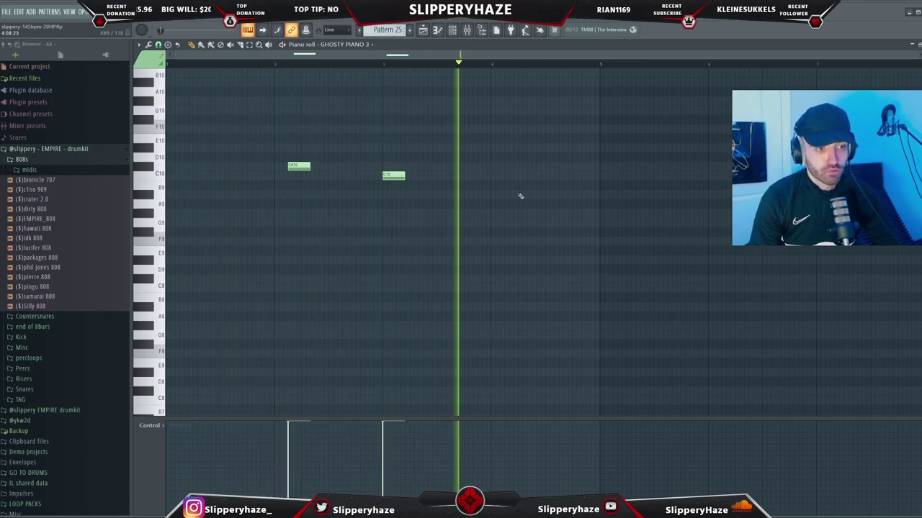
Add G#9 and G9 notes after the C9 and C#9 notes at the start of bar 6 and play the phrase.
click(491, 214)
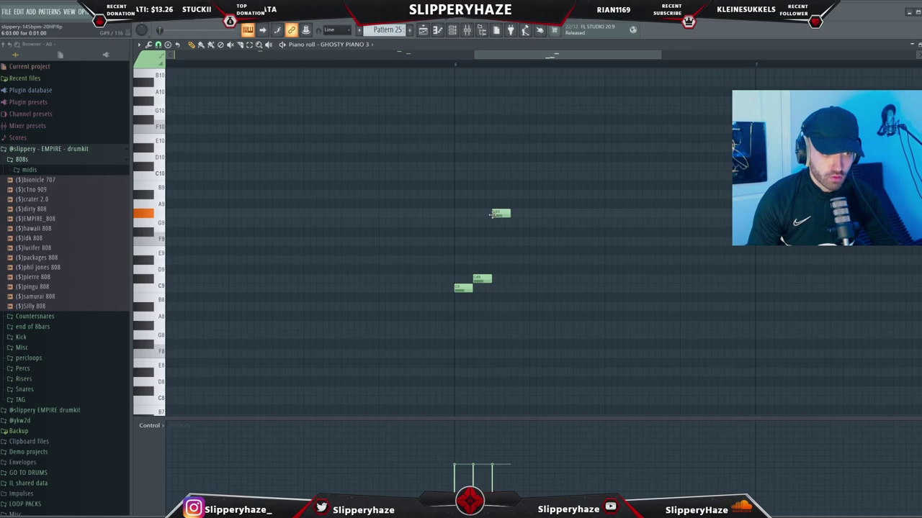
scroll(510, 223, down, 3)
key(space)
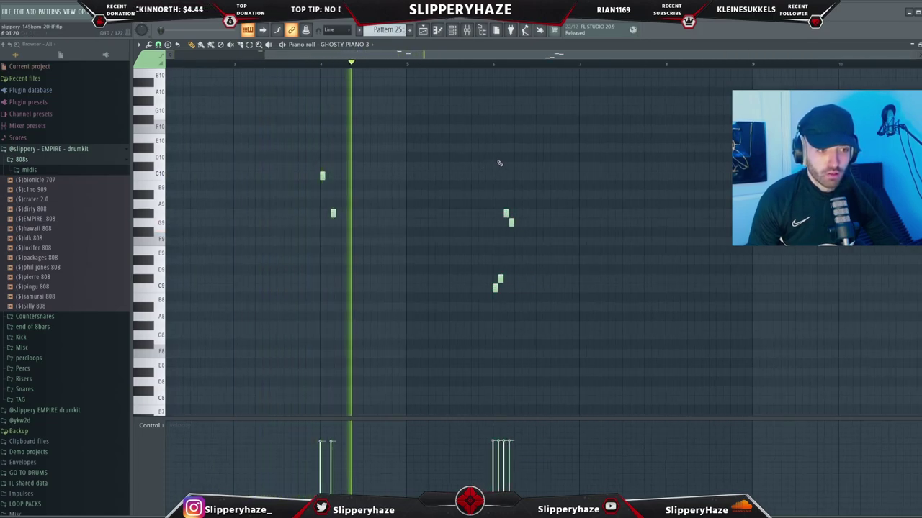
Vary the velocities of the four-note phrase in bar 6 and add F9 and G#9 notes at the start of bar 8.
scroll(524, 191, up, 2)
drag(530, 324, 440, 177)
scroll(502, 190, down, 2)
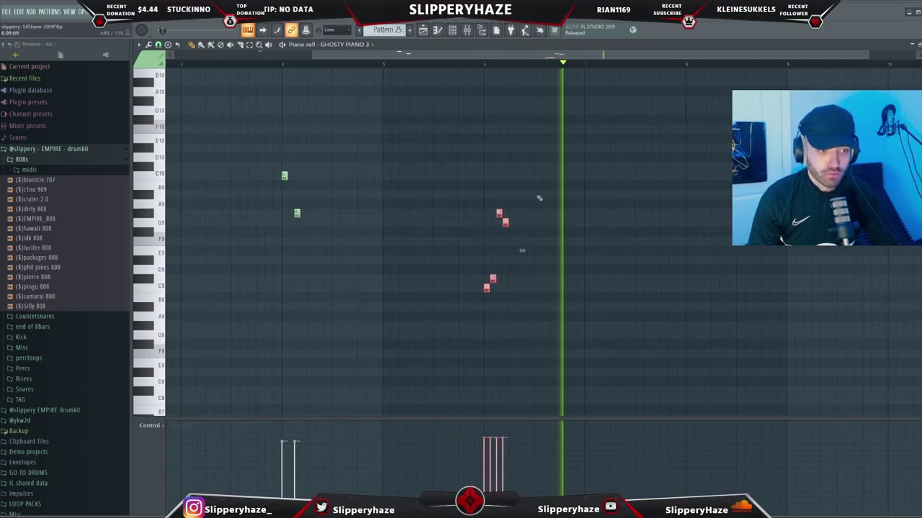
scroll(659, 231, down, 2)
ctrl+click(664, 232)
scroll(697, 228, up, 1)
scroll(695, 191, up, 2)
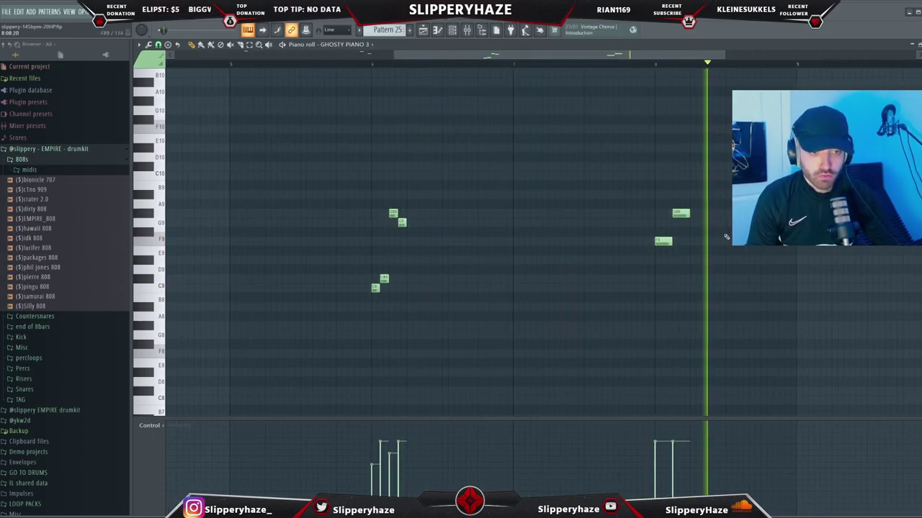
scroll(570, 209, down, 2)
click(212, 65)
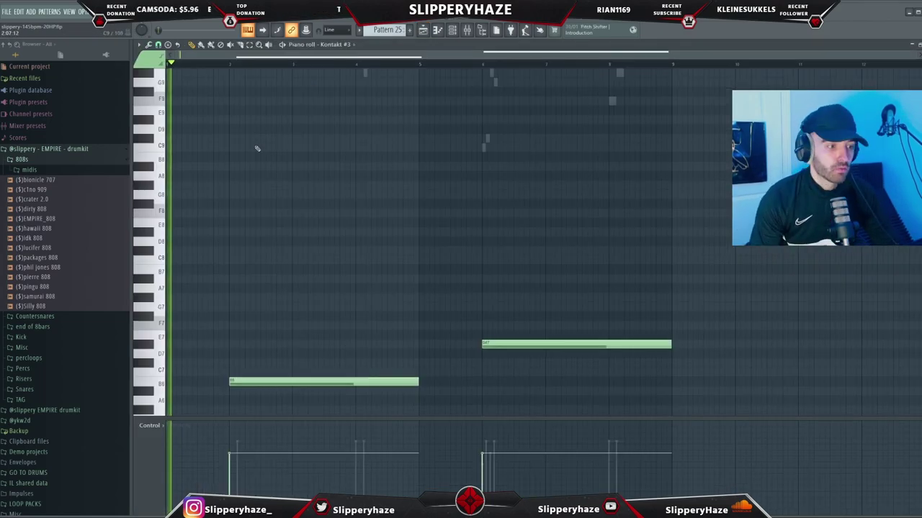
Raise the velocity of both sustained Kontakt #3 notes and review the Fruity Stereo Enhancer and Fresh Air effects on Insert 15.
scroll(288, 150, down, 3)
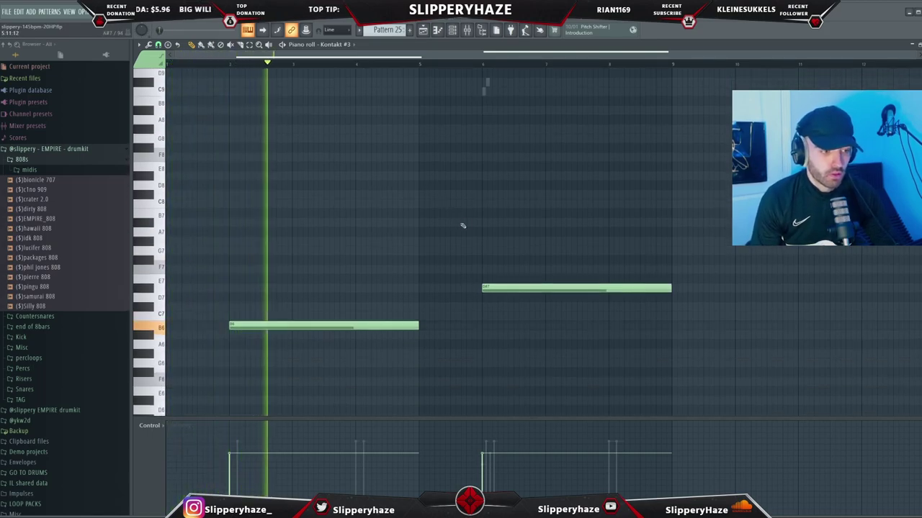
key(ctrl+a)
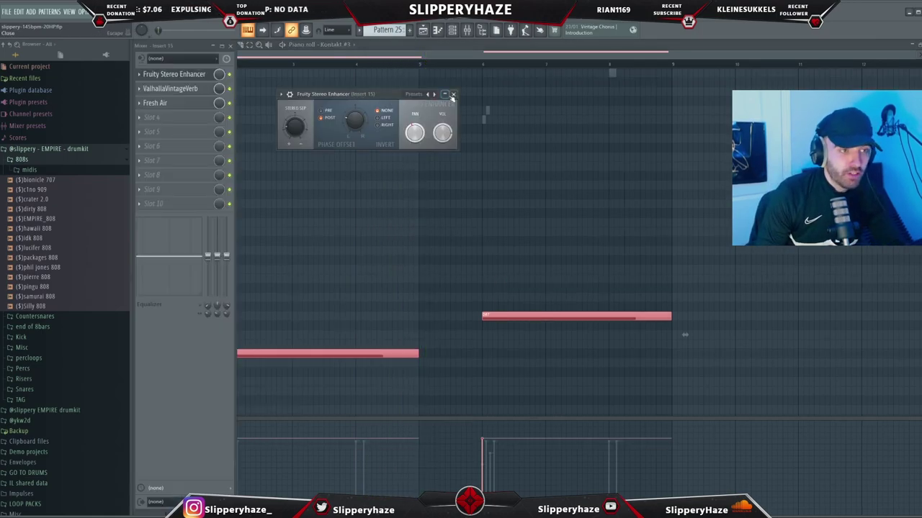
click(452, 96)
click(554, 78)
click(182, 104)
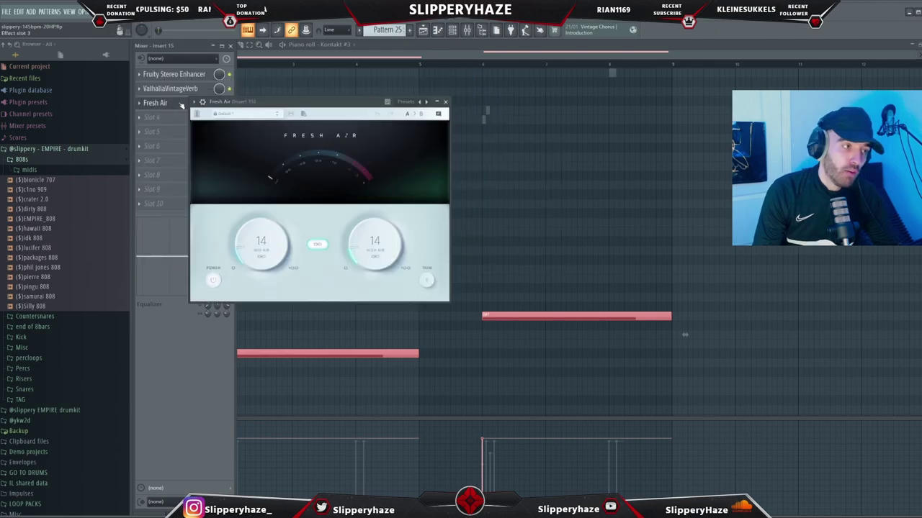
drag(335, 109, 367, 109)
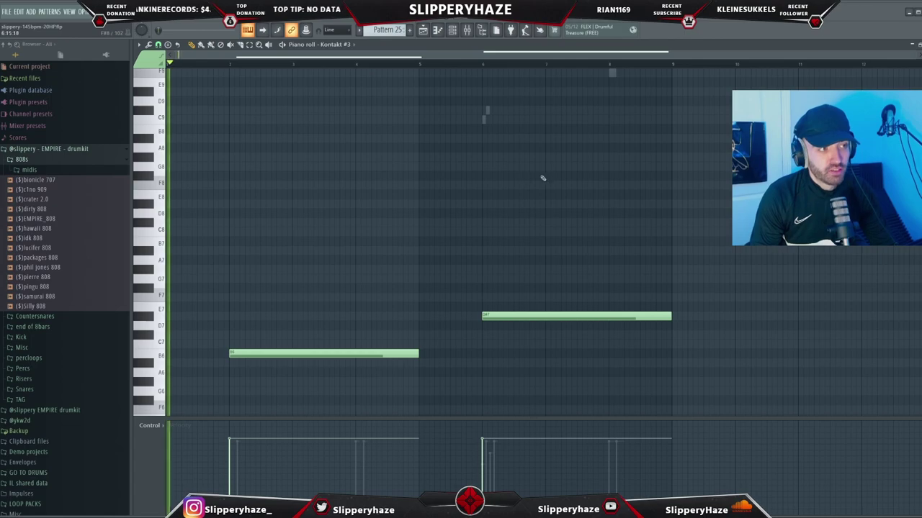
key(space)
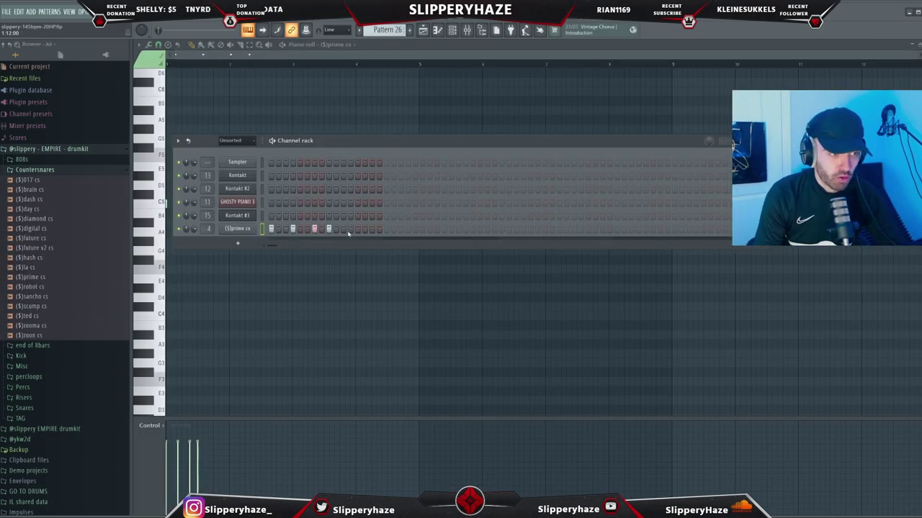
Duplicate the ($)prime cs hits in the piano roll until they fill eight bars, and clear the selection.
key(F7)
key(ctrl+a)
key(ctrl+b)
key(ctrl+b)
key(ctrl+b)
key(ctrl+b)
key(ctrl+b)
key(space)
scroll(556, 212, down, 1)
key(ctrl+b)
key(ctrl+b)
key(ctrl+d)
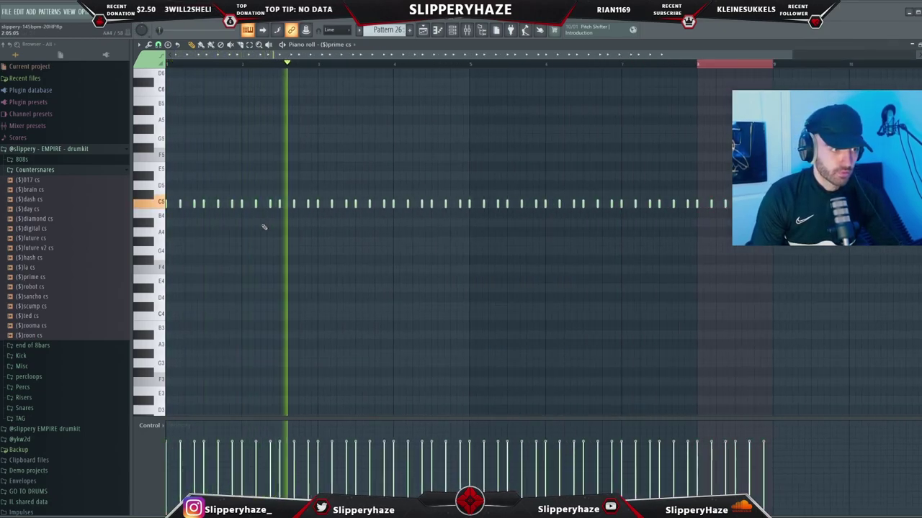
Add an extra C5 hit in the middle of bar 4 and a chopped C5 roll with rising velocities in bar 5 of ($)prime cs.
ctrl+scroll(444, 227, up, 2)
click(435, 206)
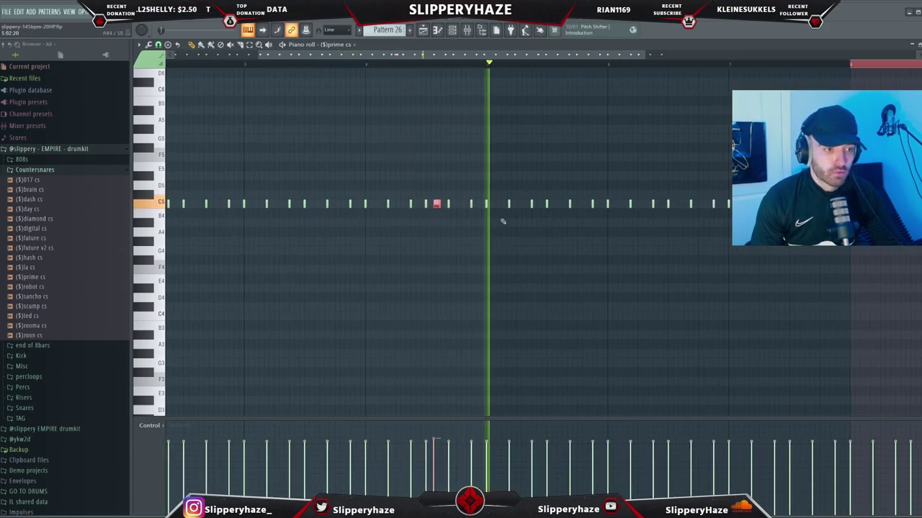
key(space)
ctrl+scroll(526, 216, up, 2)
click(527, 206)
ctrl+scroll(535, 104, down, 3)
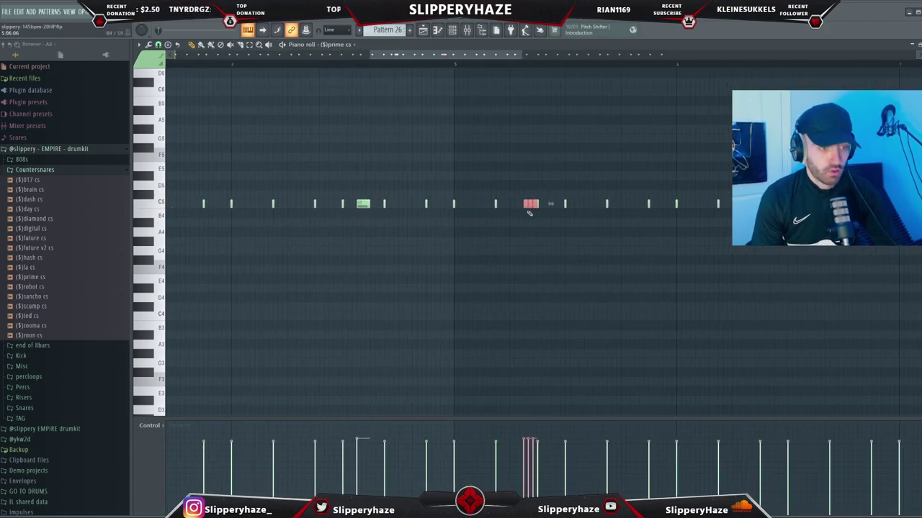
ctrl+scroll(530, 214, down, 2)
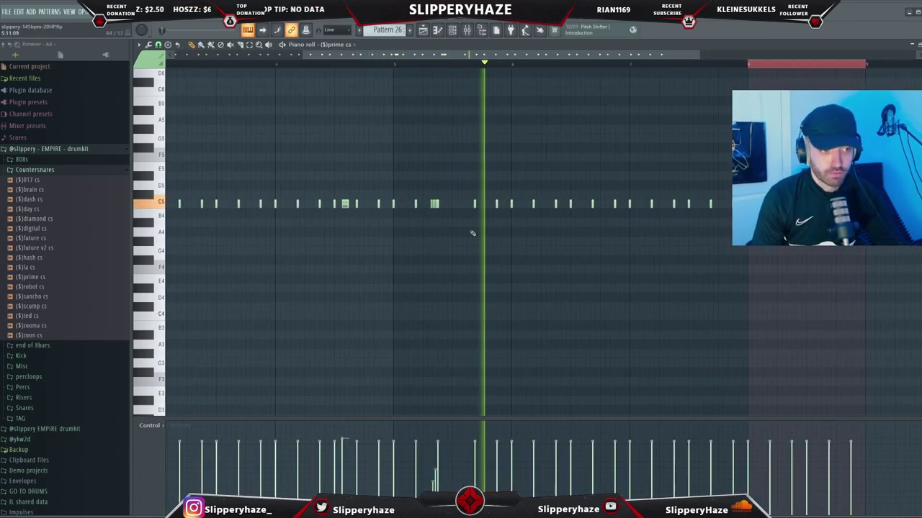
In ($)la cs, add a chopped F5 roll in bar 2 and repeat the two A#4 hits of bar 1 in bar 3.
key(F6)
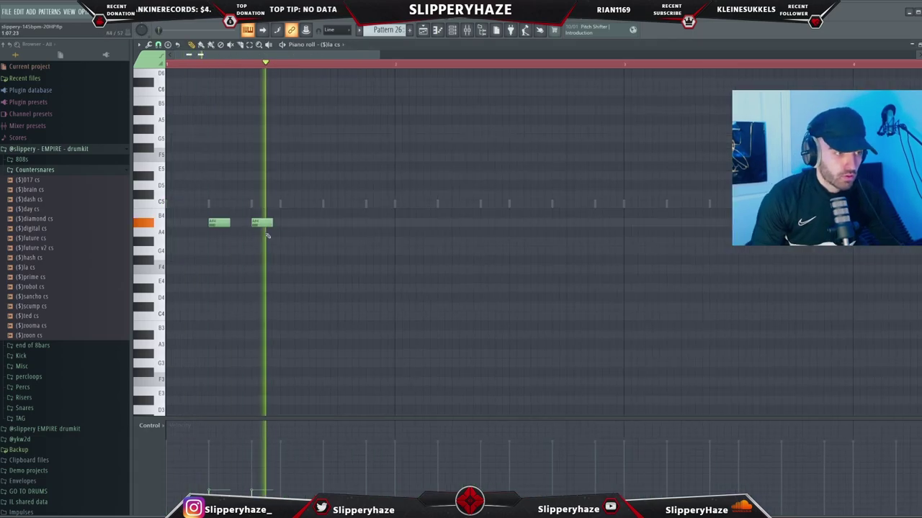
ctrl+drag(291, 237, 168, 191)
scroll(453, 161, down, 2)
click(457, 156)
key(ctrl+u)
mouse_move(410, 246)
mouse_down()
mouse_move(199, 212)
mouse_move(576, 219)
mouse_up()
scroll(602, 236, down, 2)
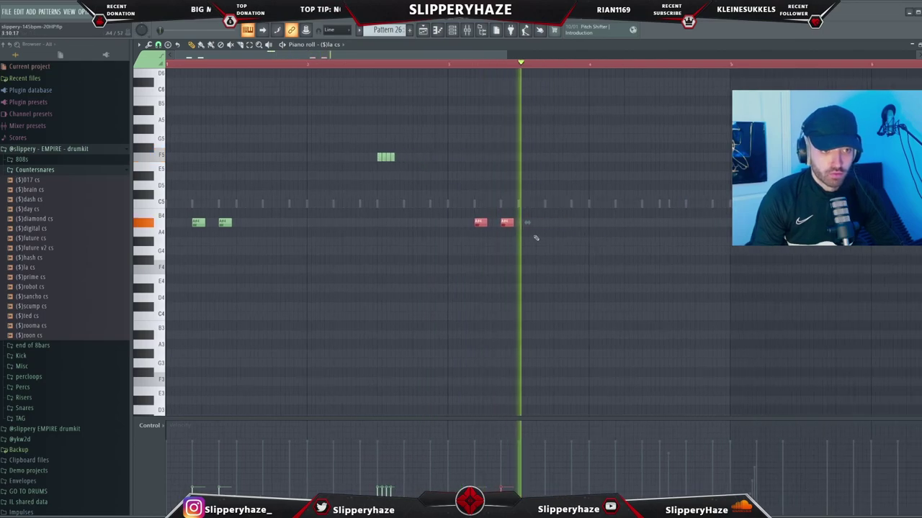
Duplicate the first four bars of the ($)la cs pattern into bars 5 to 8.
scroll(535, 238, down, 1)
key(ctrl+a)
drag(168, 64, 604, 73)
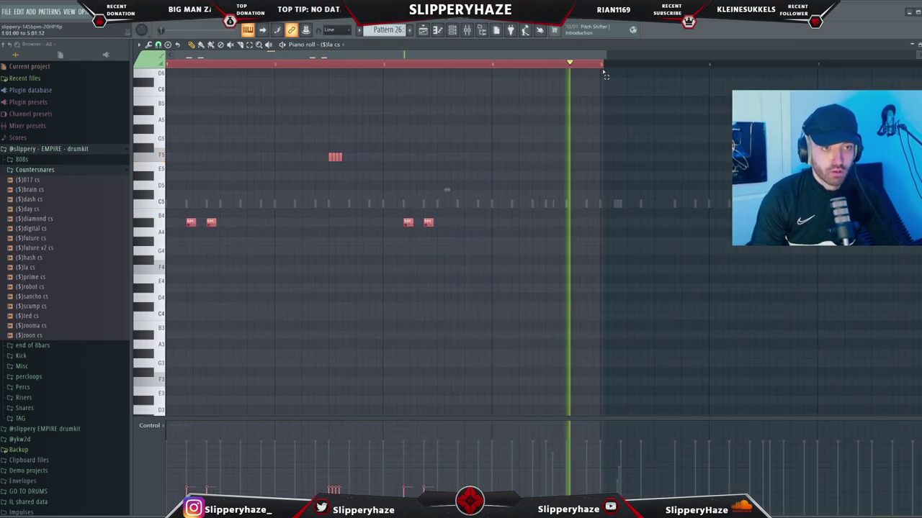
key(ctrl+b)
scroll(560, 117, down, 2)
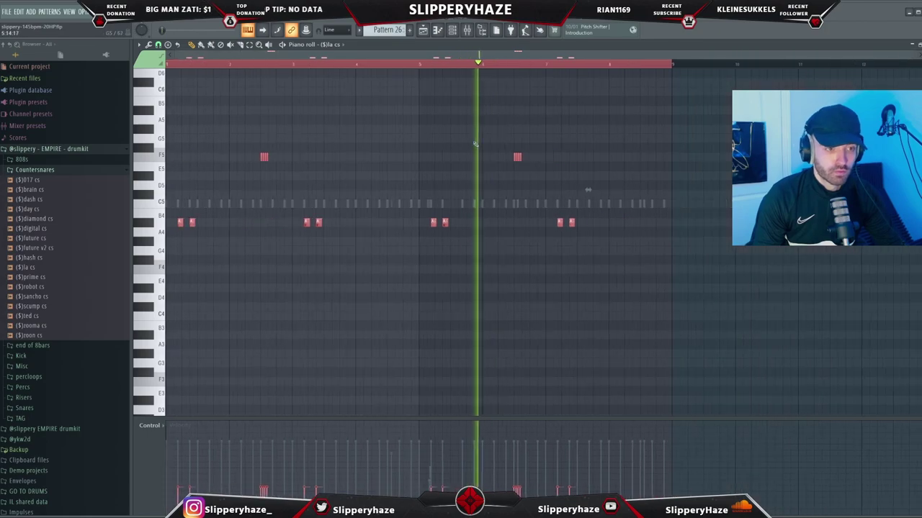
Place C4 hits late in bars 1 and 2 of the ($)scump cs pattern and play it against the other countersnares.
scroll(178, 193, up, 2)
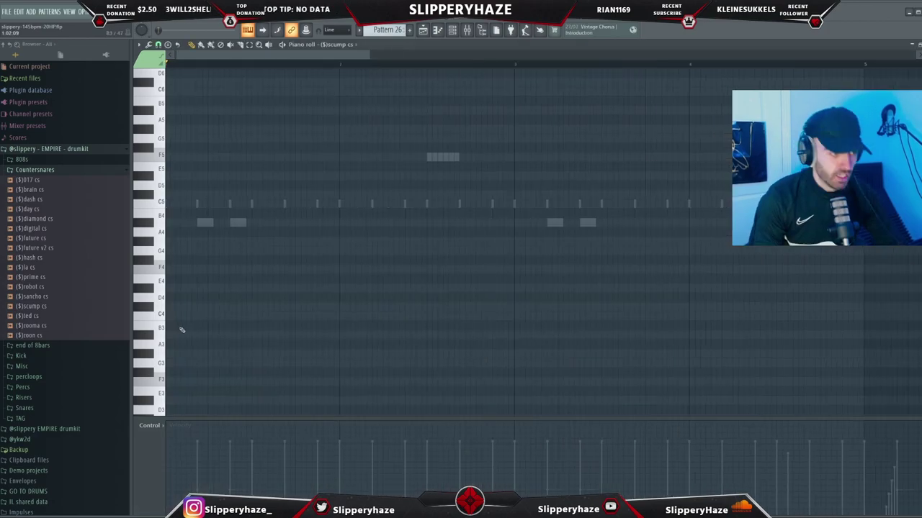
scroll(252, 339, up, 2)
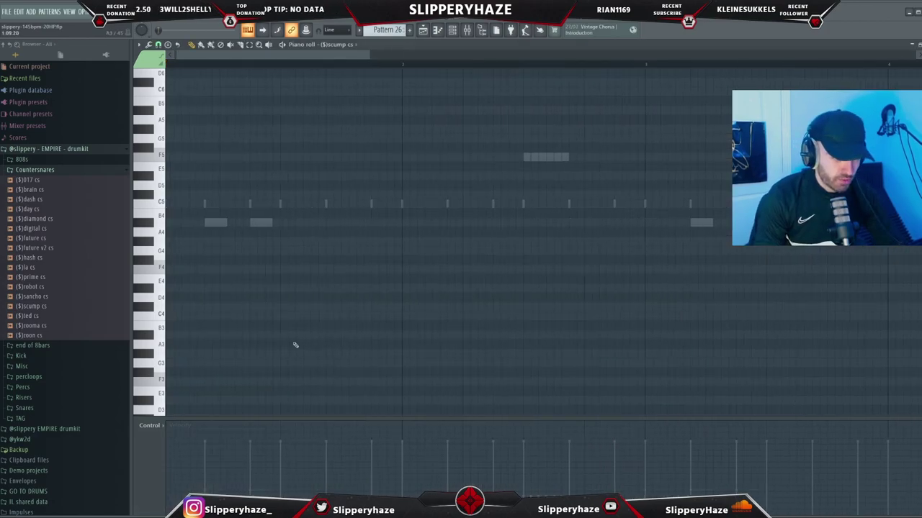
scroll(338, 331, down, 2)
key(space)
scroll(199, 136, down, 3)
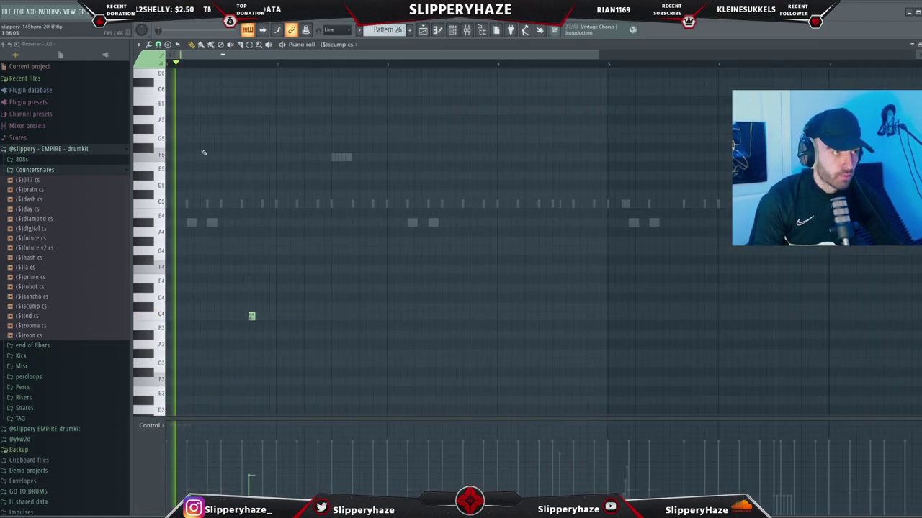
scroll(223, 195, up, 2)
click(413, 316)
key(space)
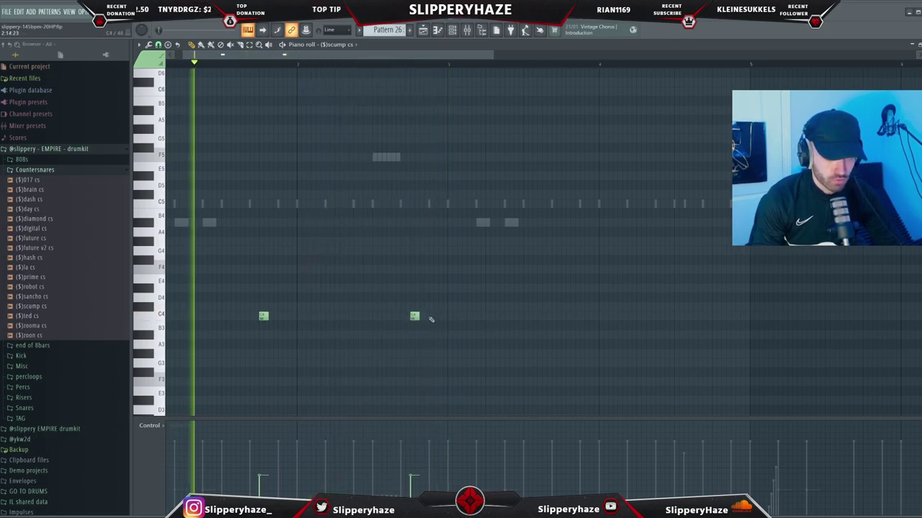
Add C4 hits at the end of bar 2 and late in bar 3 of ($)scump cs, and remove the earlier bar 2 hit.
click(431, 317)
scroll(432, 327, down, 1)
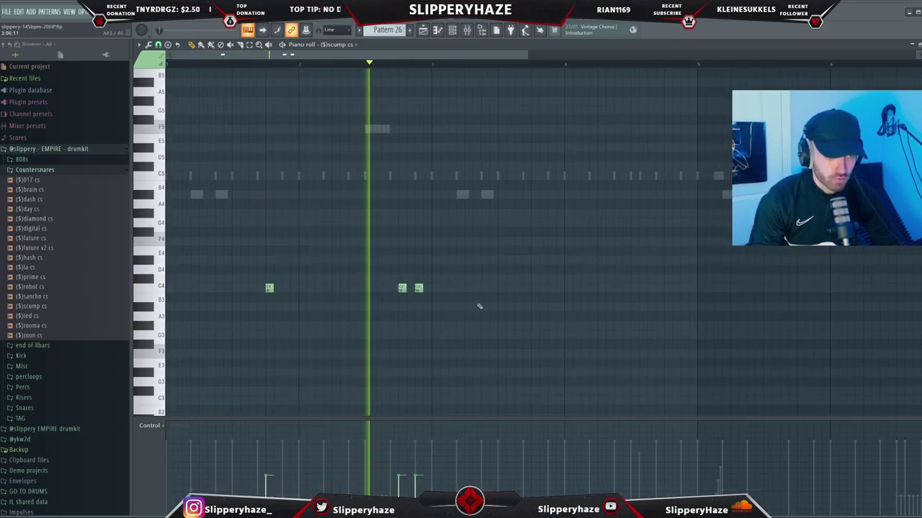
click(534, 290)
scroll(569, 298, down, 1)
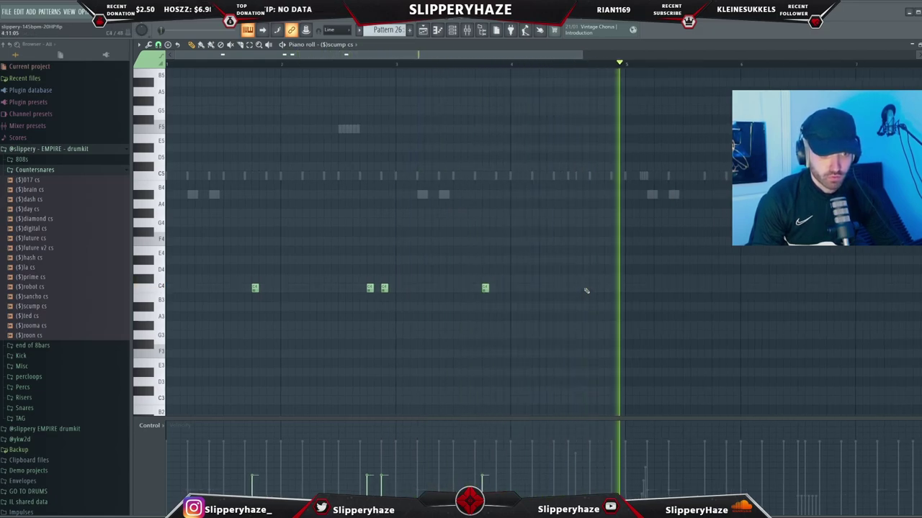
scroll(587, 293, down, 3)
scroll(460, 198, up, 1)
key(space)
scroll(427, 175, up, 2)
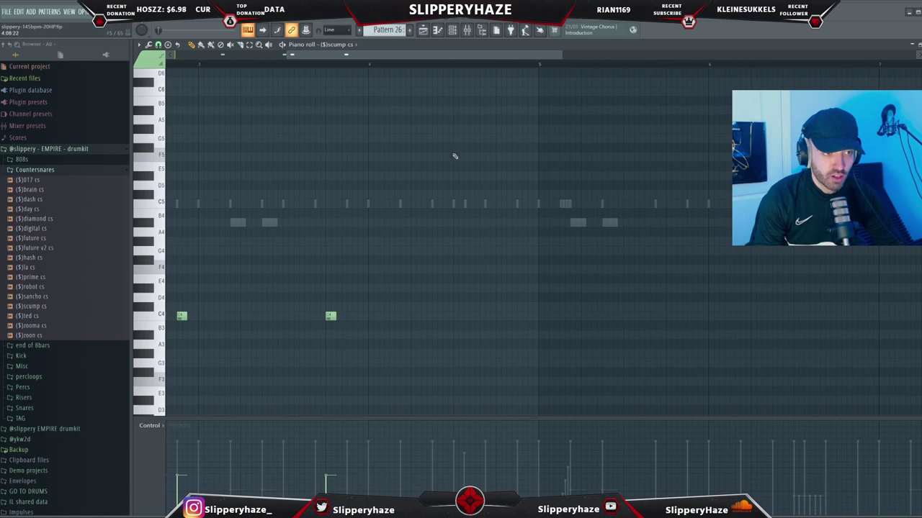
Extend ($)scump cs with D#5, A#4, C5 and C4 hits up to the end of bar 4, and repeat the four bars in bars 5 to 8.
scroll(454, 156, down, 2)
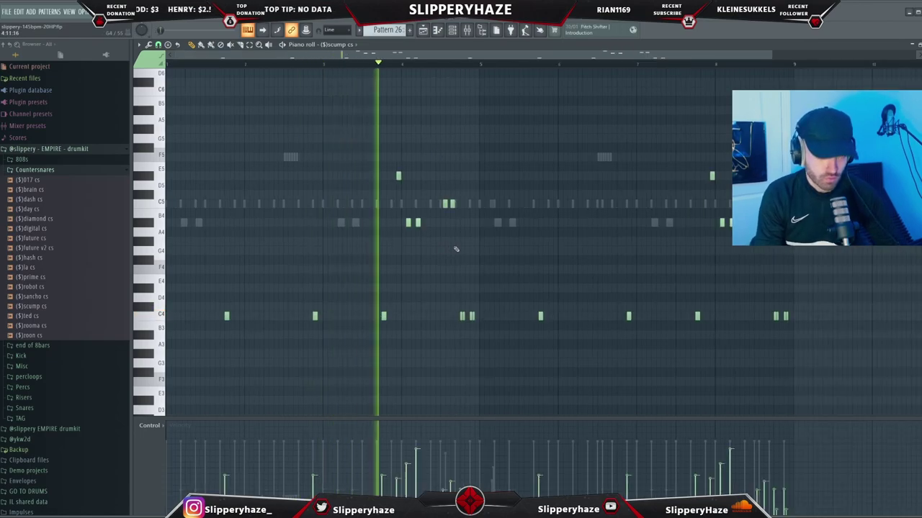
scroll(455, 249, up, 1)
key(space)
drag(514, 245, 319, 133)
ctrl+click(313, 79)
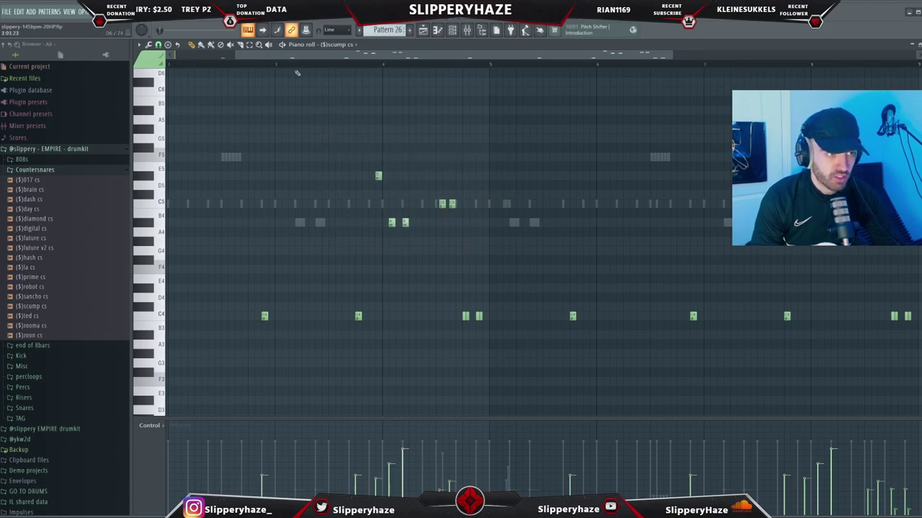
Program a ($)sancho cs pattern of C5 hits with varied velocities across eight bars and play it back.
scroll(430, 204, up, 2)
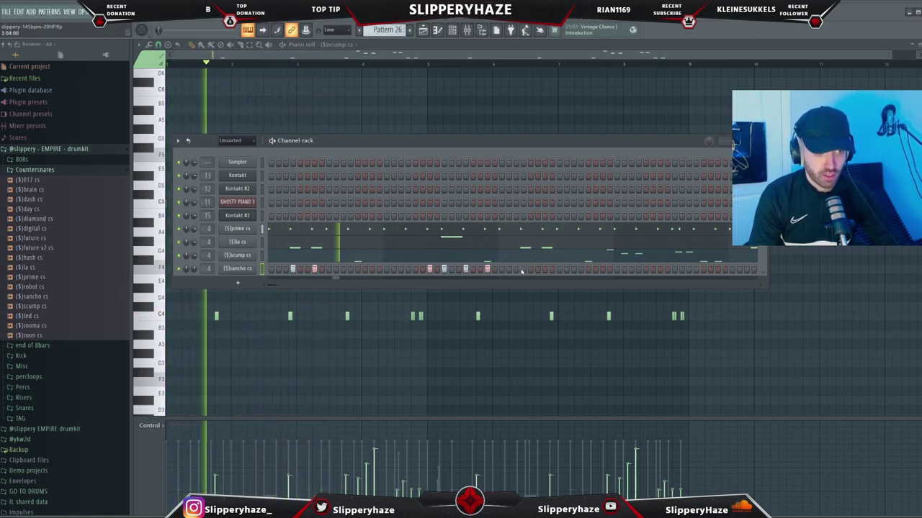
click(522, 271)
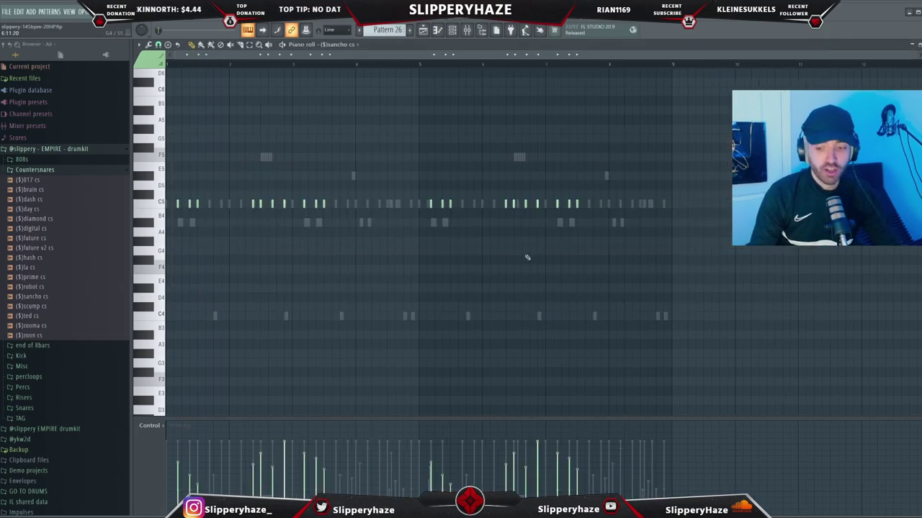
key(space)
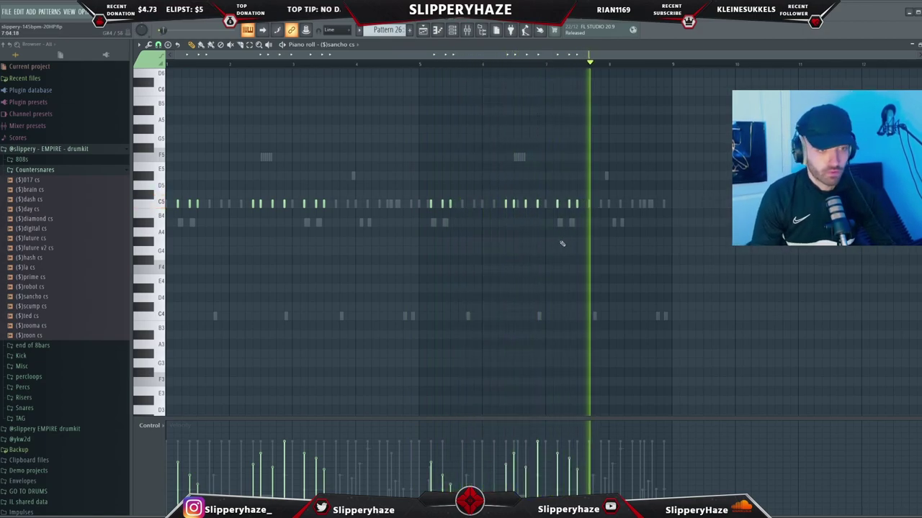
Add four C5 hits with rising velocities to [GHOSTY] PERC 30 in each of bars 4 and 8.
click(452, 30)
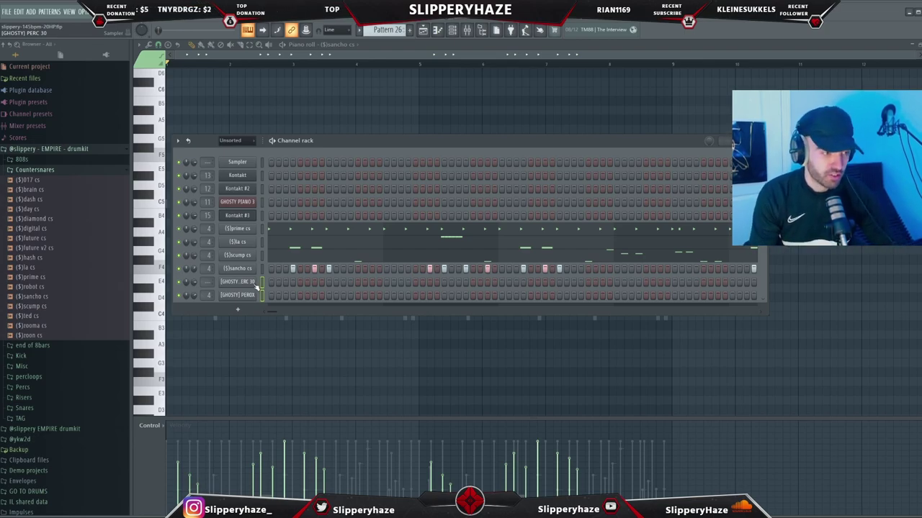
click(256, 285)
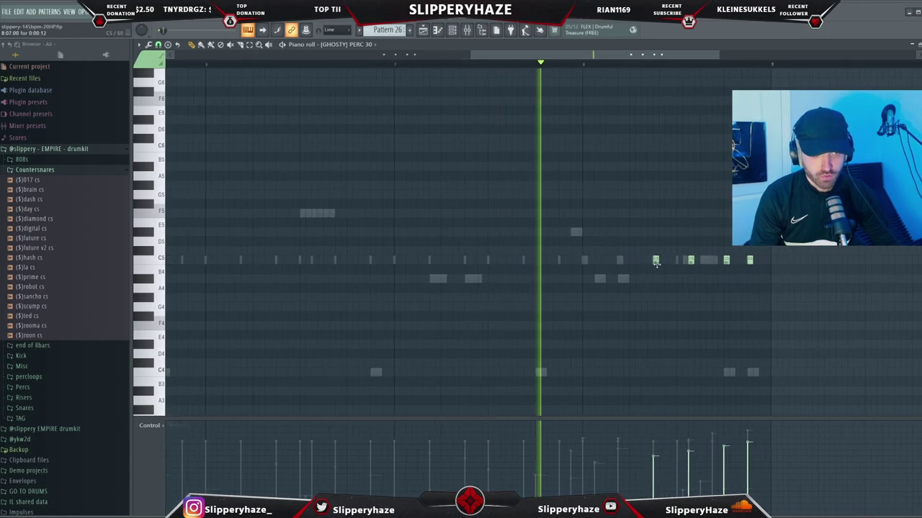
scroll(626, 274, down, 3)
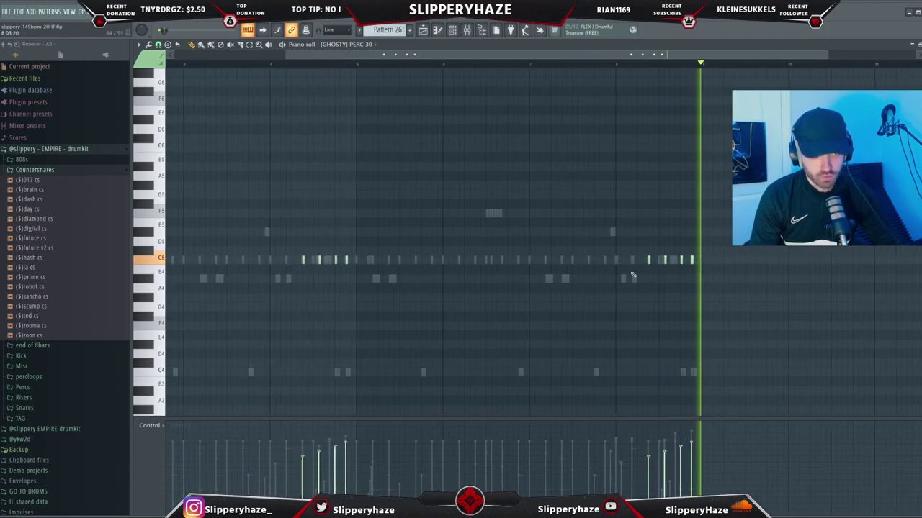
scroll(625, 272, down, 2)
Program B4 hits across eight bars of ($)bricked up snare and add three C#5 hits in the middle of bar 4.
key(F6)
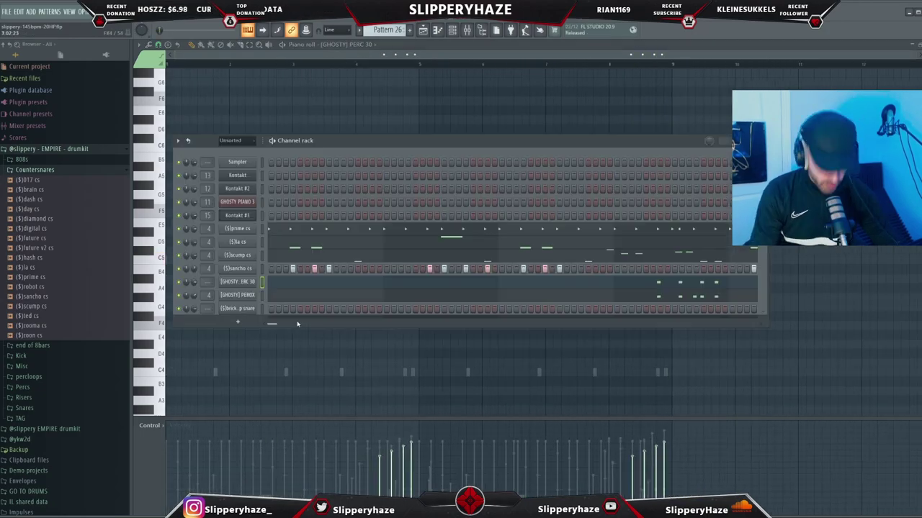
click(320, 307)
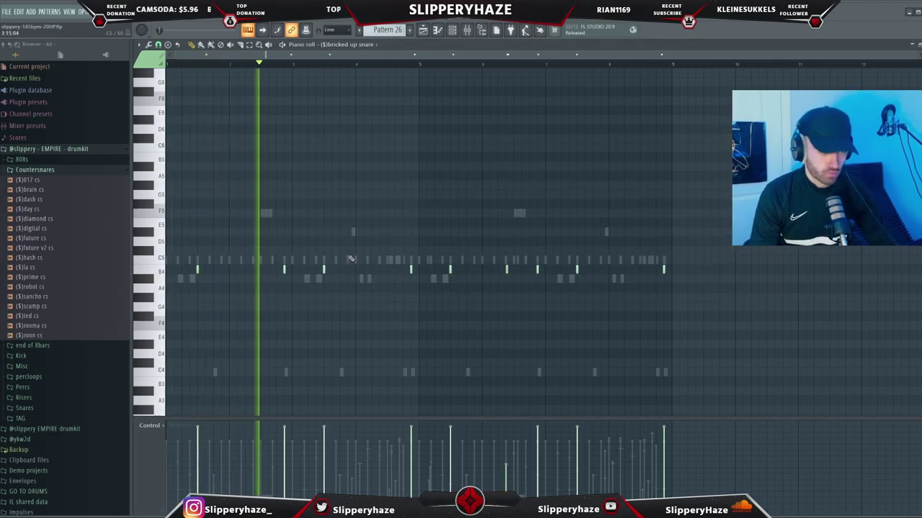
scroll(368, 271, up, 2)
scroll(368, 271, up, 1)
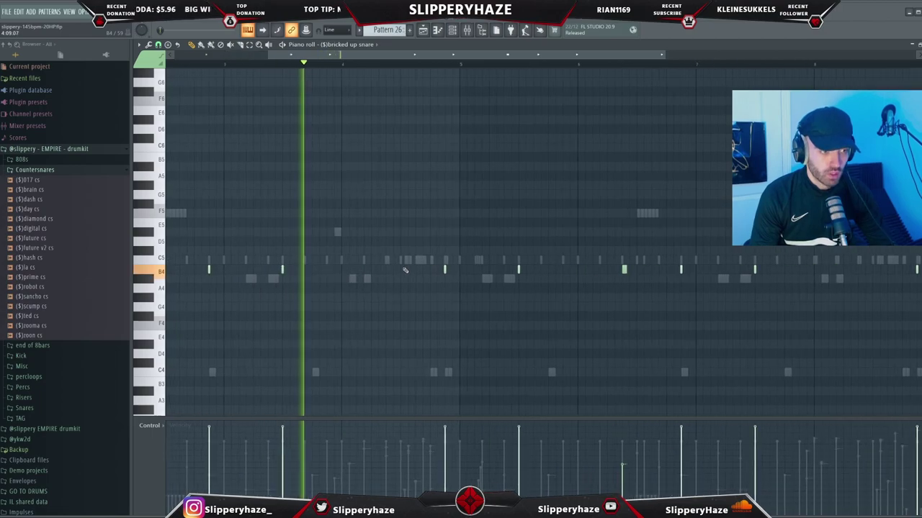
click(403, 252)
click(410, 252)
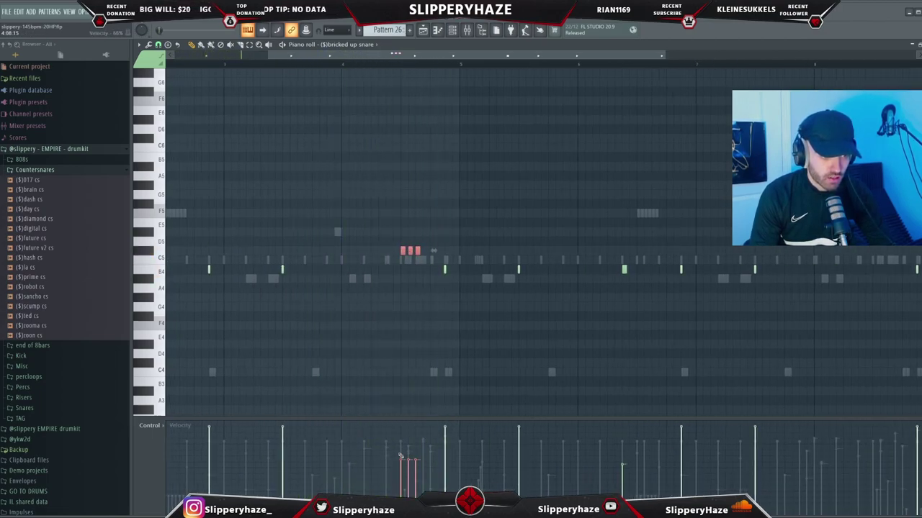
Place C#5 notes from bar 1 into bar 2 of ($)EMPIRE_808 and add a short C#6 slide near the end of bar 1.
scroll(410, 303, down, 3)
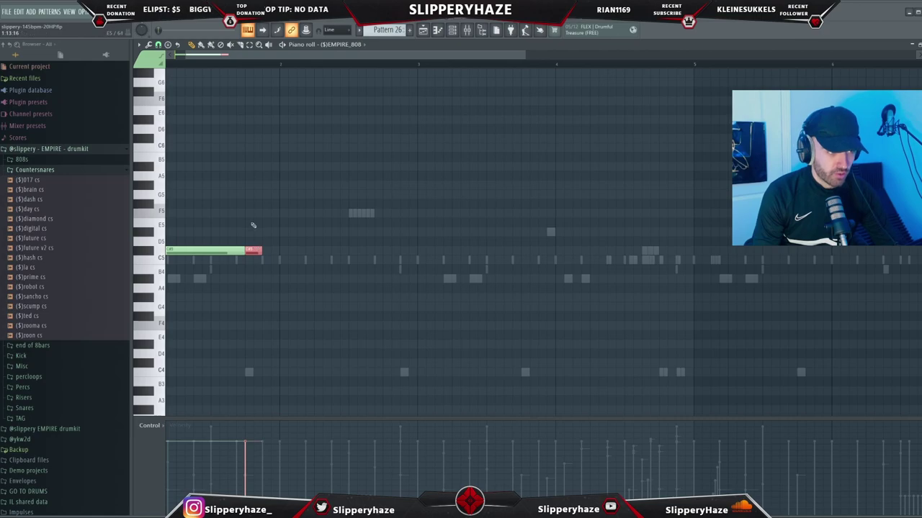
drag(250, 139, 246, 139)
scroll(209, 123, up, 3)
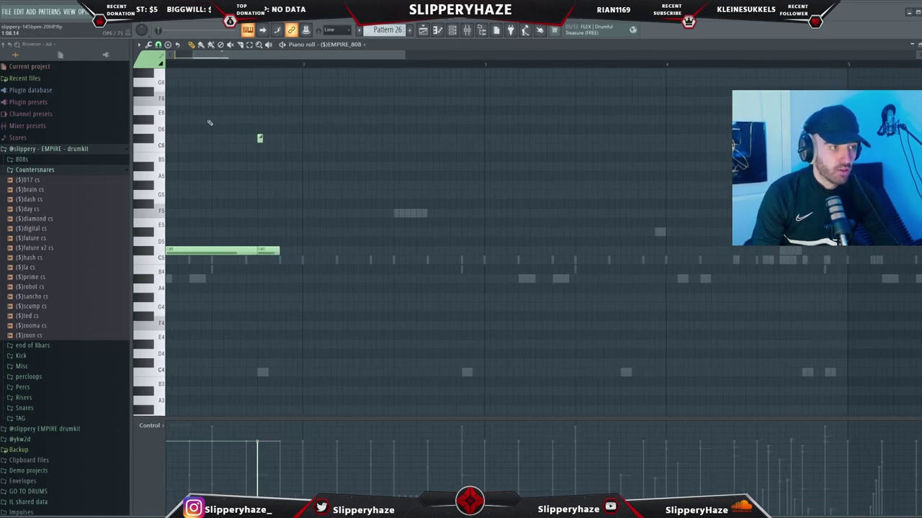
key(space)
drag(305, 251, 405, 249)
scroll(382, 249, down, 2)
click(340, 250)
drag(341, 250, 334, 250)
key(space)
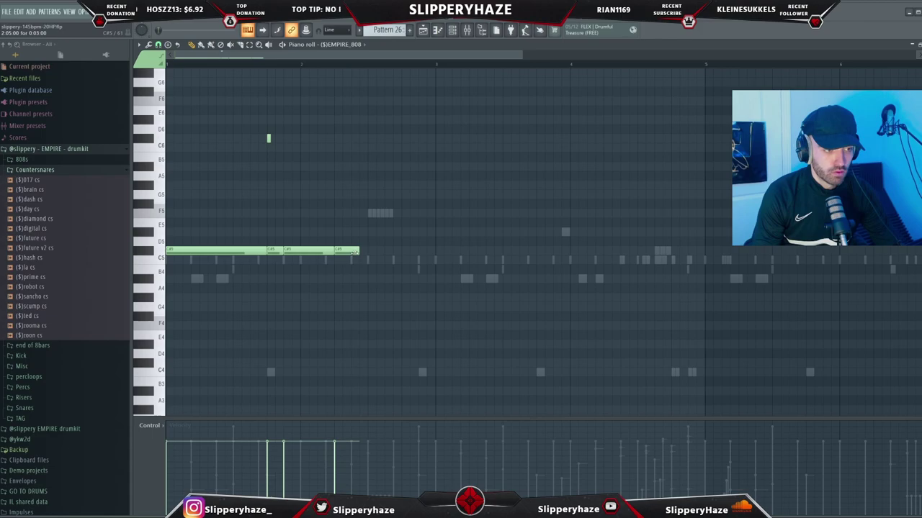
Fill the second half of bar 2 with short C#5 notes and add two C#6 and two C6 slides above them.
key(space)
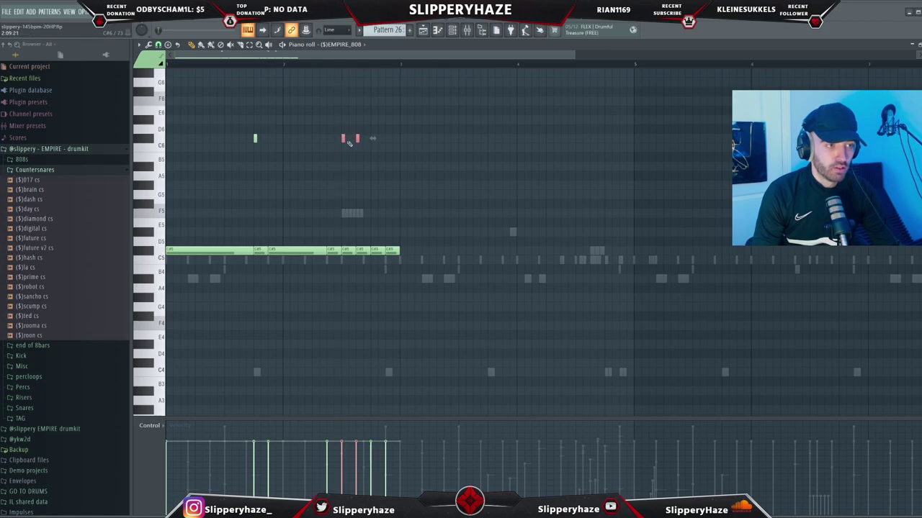
drag(432, 163, 300, 116)
scroll(358, 181, up, 4)
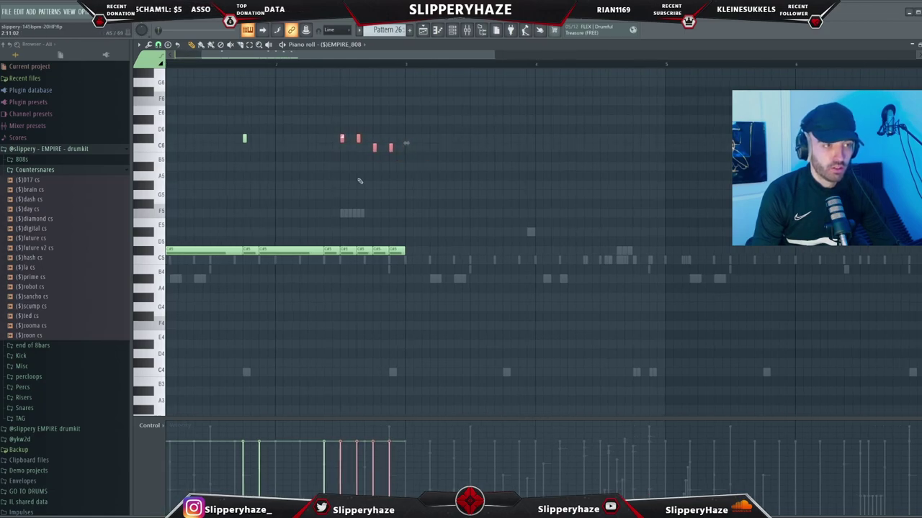
drag(484, 264, 344, 241)
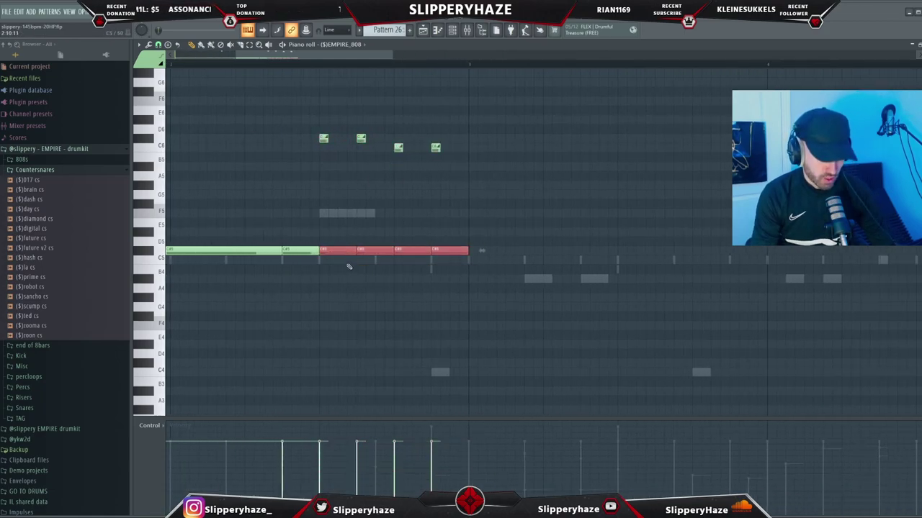
drag(475, 175, 317, 115)
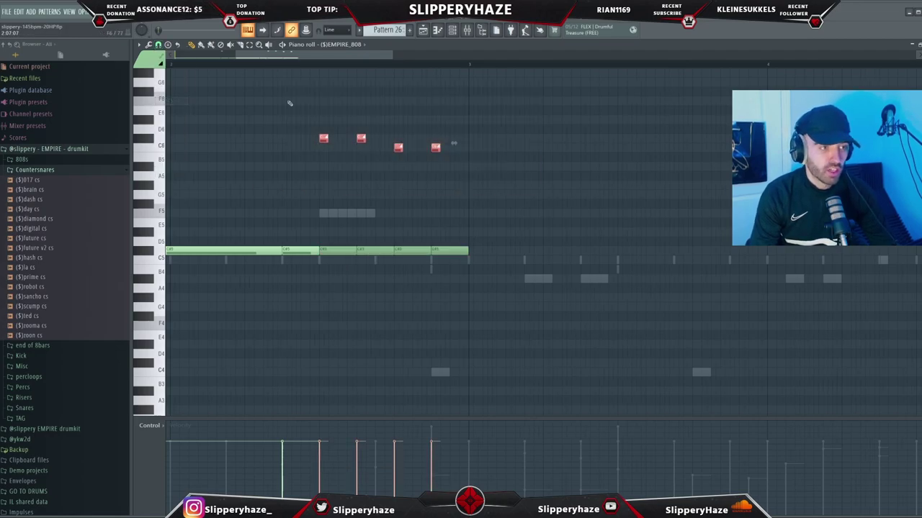
Play back the first two 808 bars and add a long C5 note at the start of bar 3.
scroll(313, 117, down, 5)
key(space)
click(182, 252)
drag(348, 258, 308, 252)
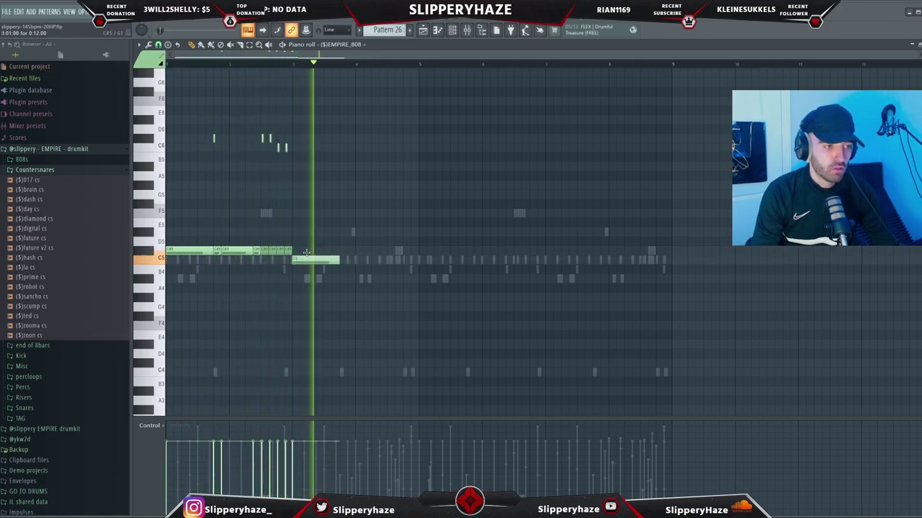
key(space)
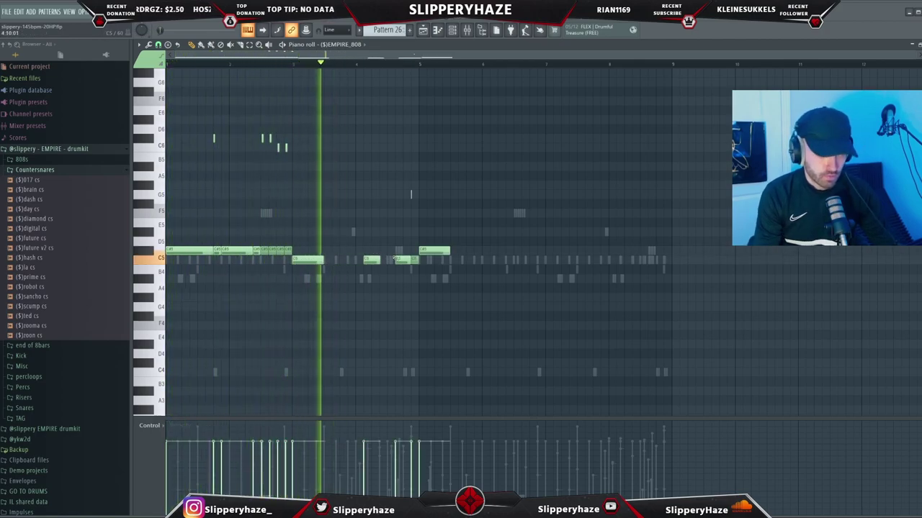
Extend the 808 line through bar 8 with C#5 and C5 notes, adding descending slides in bars 6 and 8.
scroll(442, 265, up, 2)
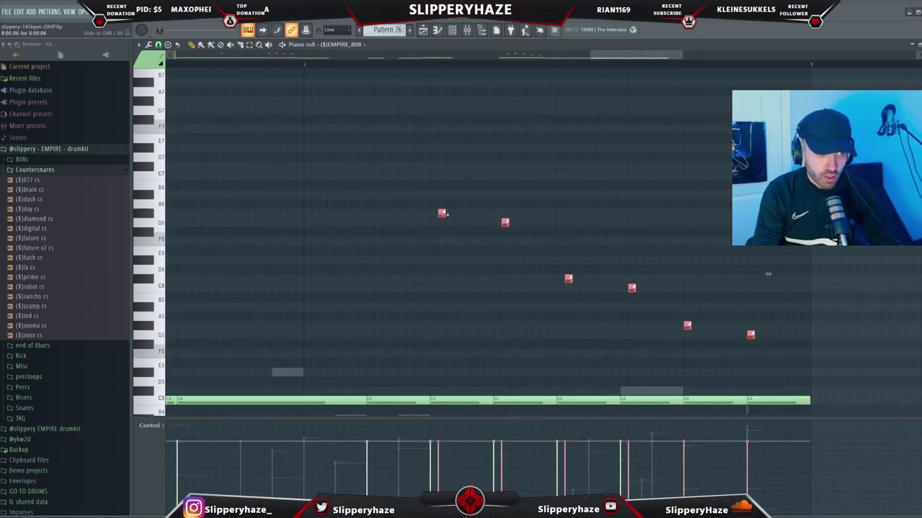
scroll(455, 215, down, 5)
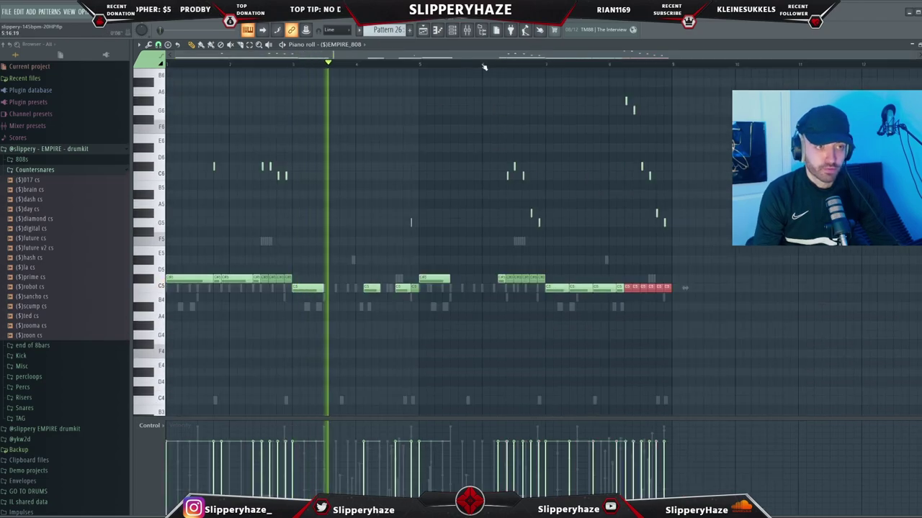
ctrl+click(590, 227)
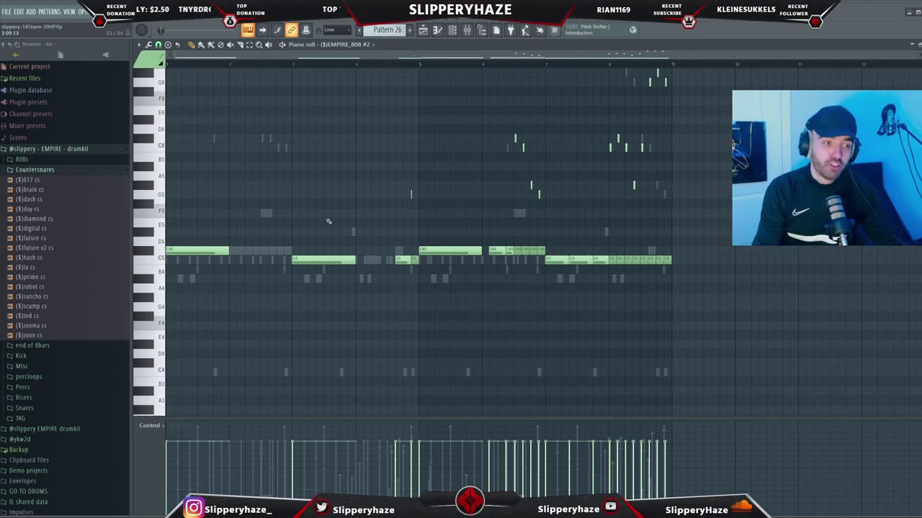
Play back the ($)EMPIRE_808 #2 variation and examine the KICK 1 MELO pattern's C5 hits during playback.
scroll(328, 221, up, 3)
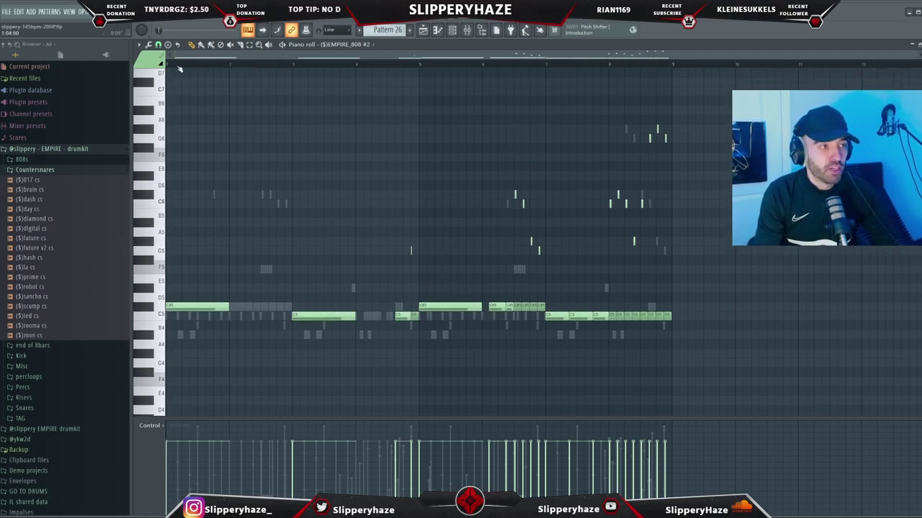
key(space)
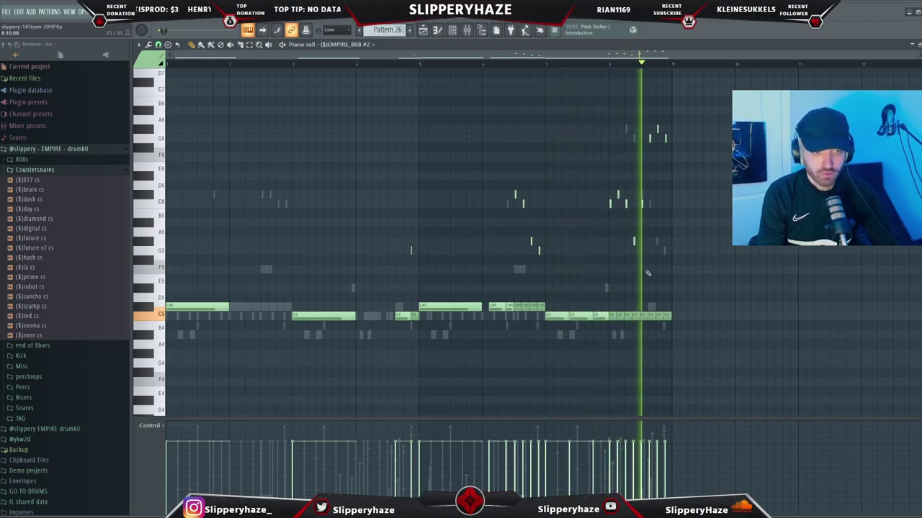
scroll(598, 245, down, 1)
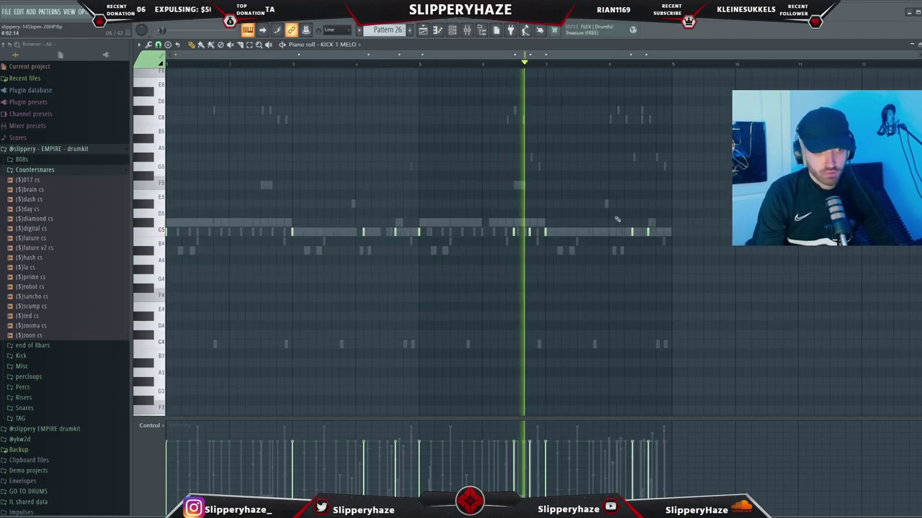
scroll(617, 219, up, 1)
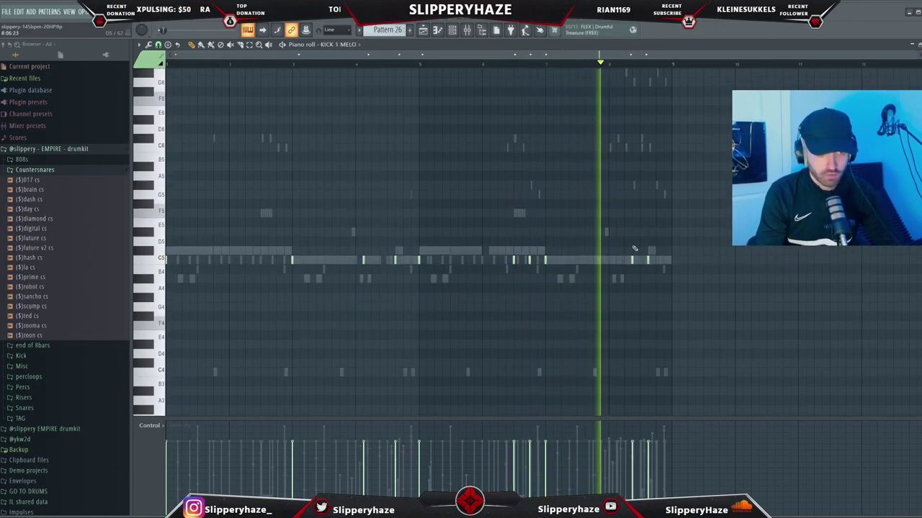
key(space)
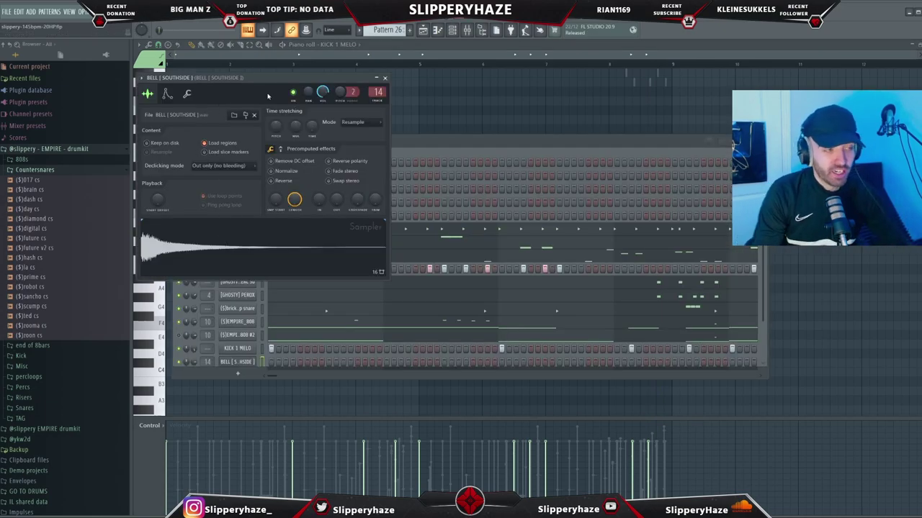
Add a one-bar C#4 note in bar 1 for BELL [SOUTHSIDE] and inspect its ValhallaVintageVerb and Gross Beat effects.
key(F7)
drag(257, 294, 221, 177)
ctrl+click(233, 154)
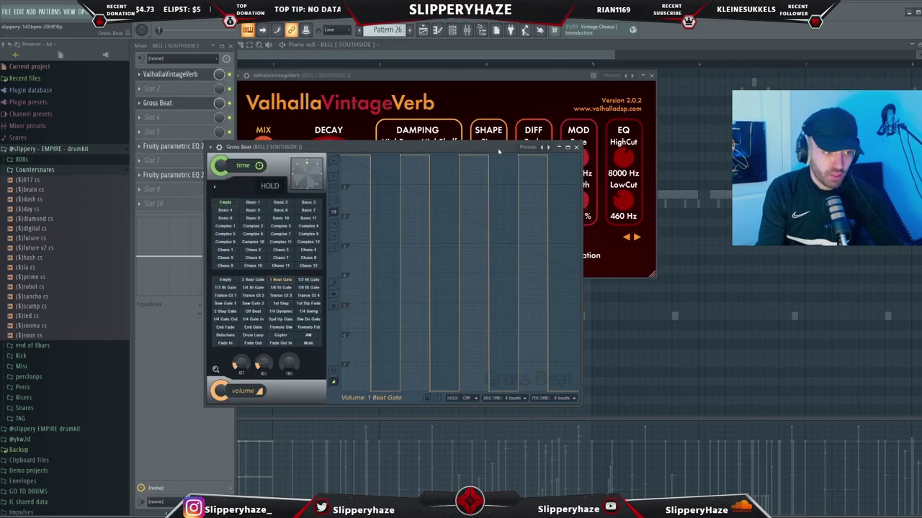
Program ($)snuff perc with C5 hits of varied velocities over the eight bars and play them back.
key(F7)
key(space)
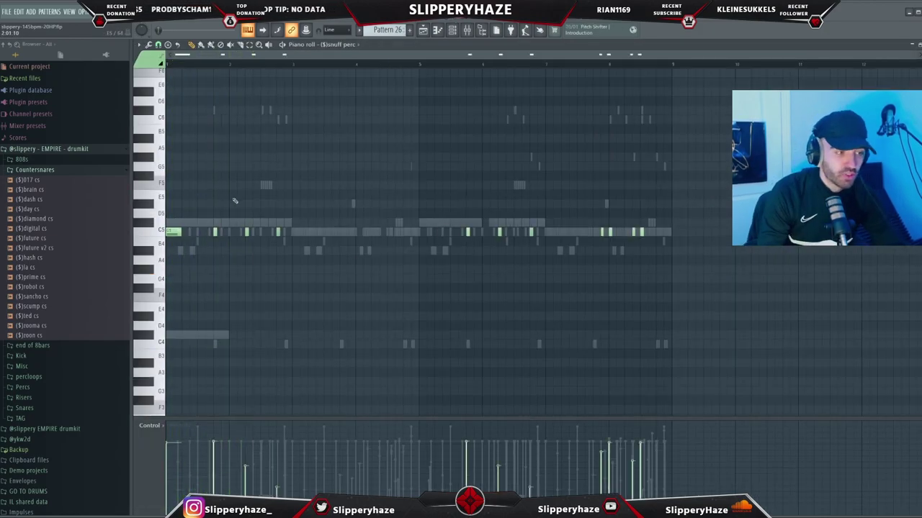
key(space)
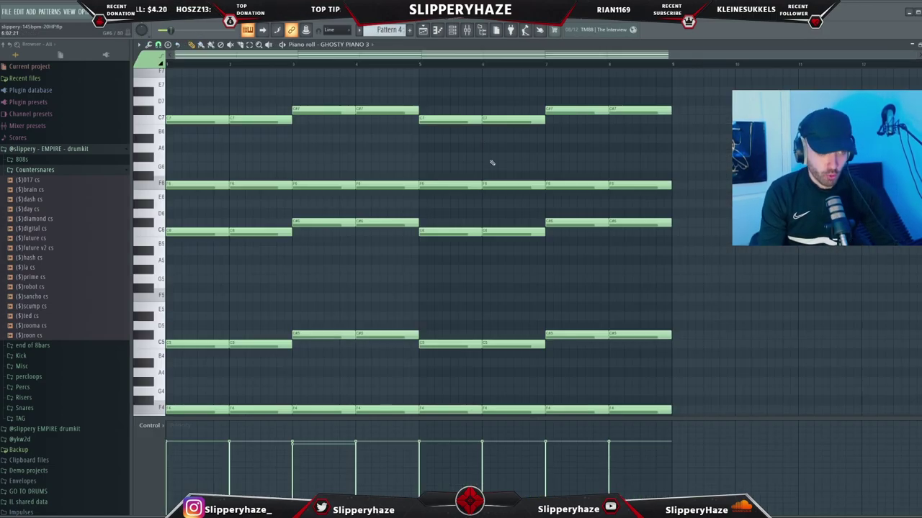
Review the GHOSTY PIANO 3 chords and the Kickstart effect on Track 6 (consolidated) #3, and play playlist Track 5 soloed.
scroll(496, 198, down, 2)
scroll(497, 209, up, 3)
scroll(591, 270, up, 4)
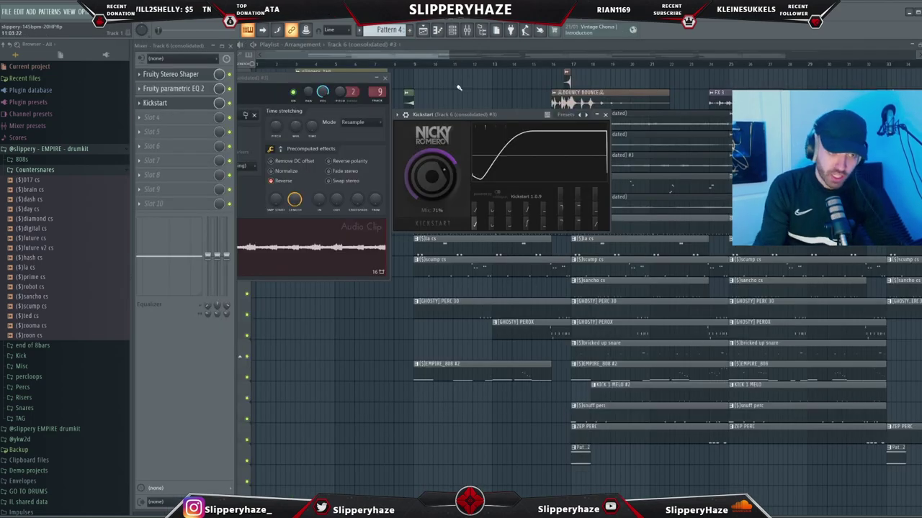
click(428, 87)
right_click(248, 169)
key(space)
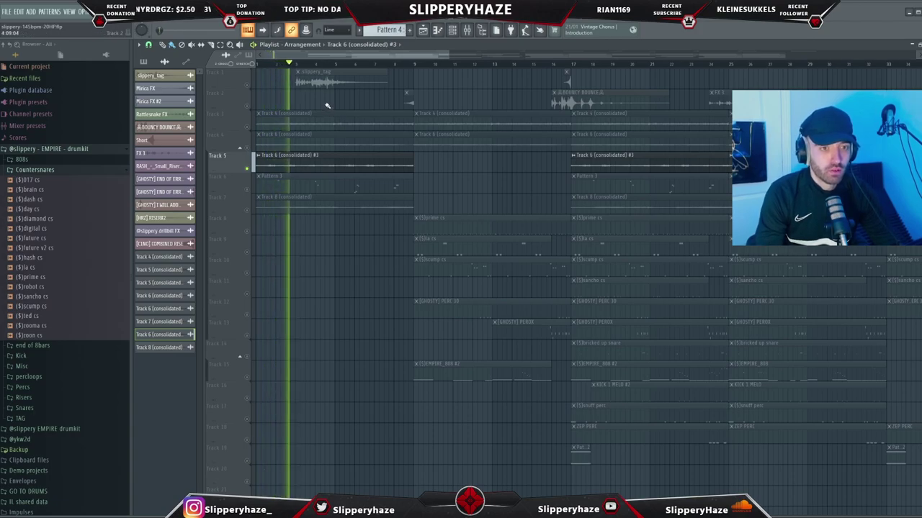
scroll(327, 105, down, 3)
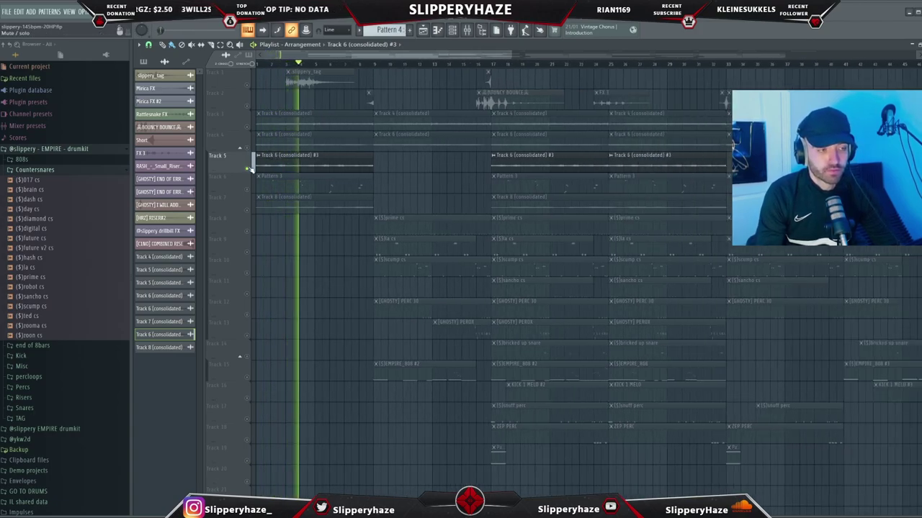
key(space)
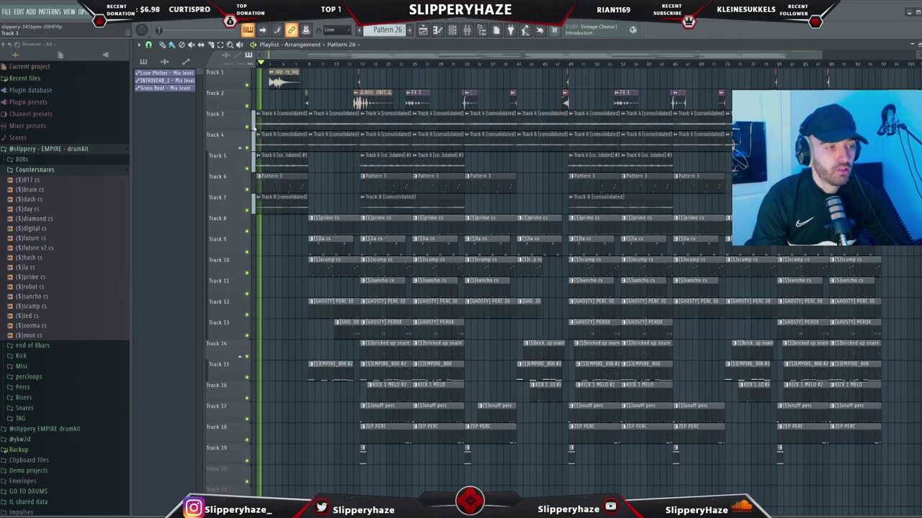
Play through the full playlist arrangement and examine how the melody, drum and 808 clips are laid out across its sections.
scroll(251, 148, up, 1)
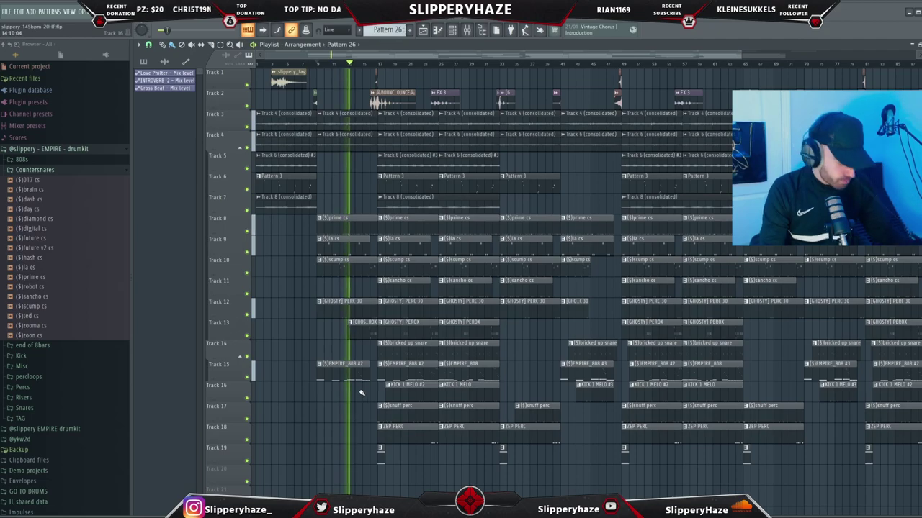
scroll(369, 395, up, 5)
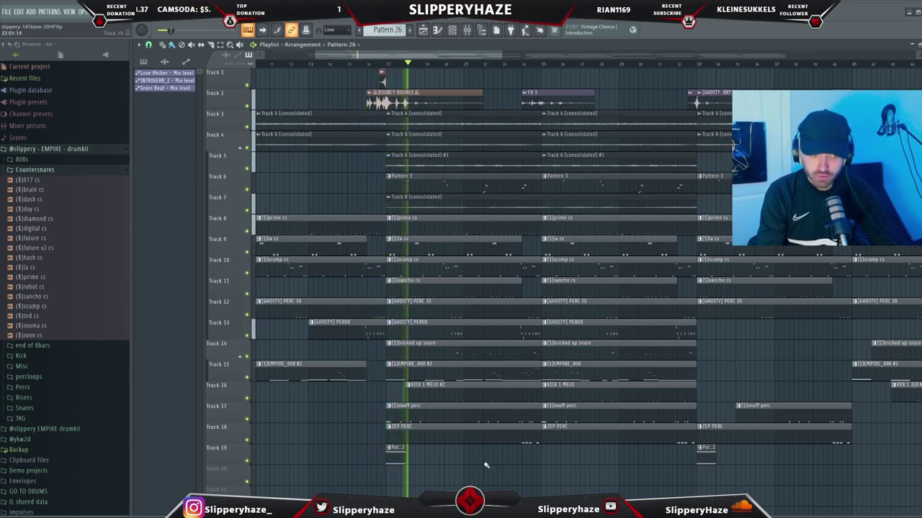
scroll(486, 466, down, 2)
scroll(486, 466, down, 1)
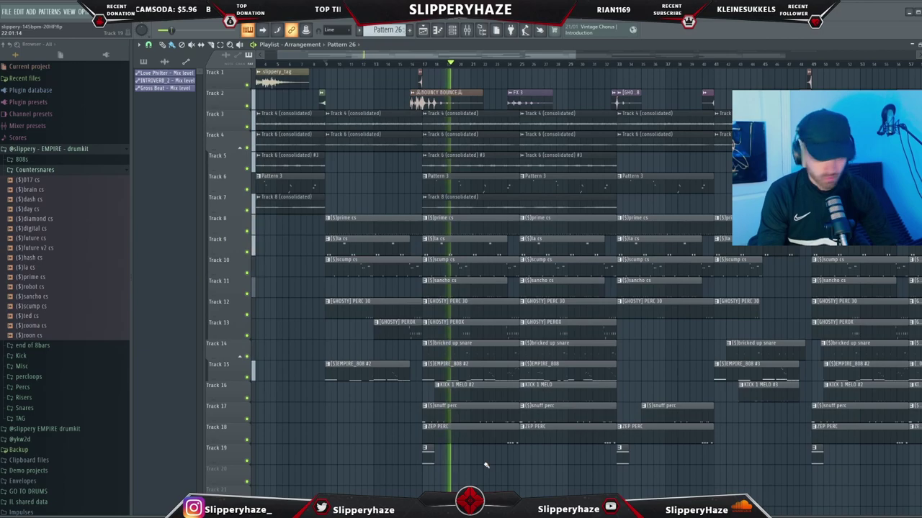
scroll(489, 465, down, 1)
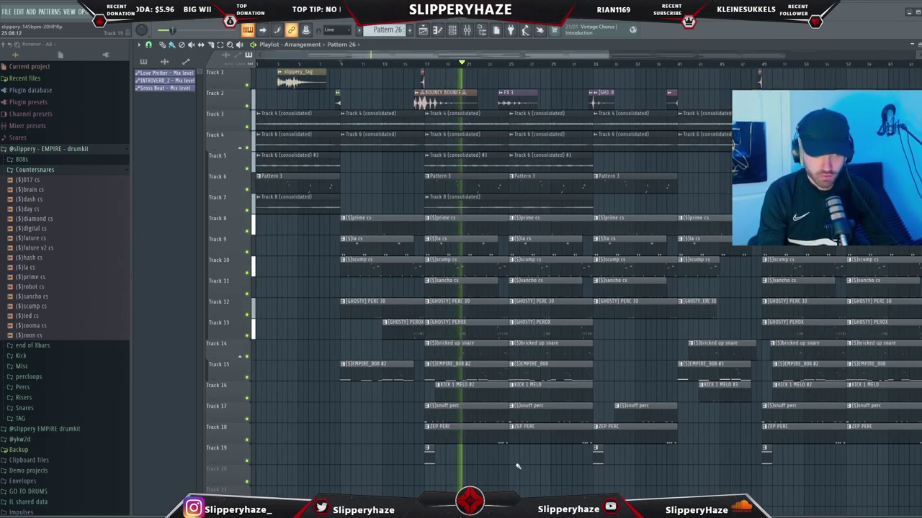
scroll(528, 470, down, 1)
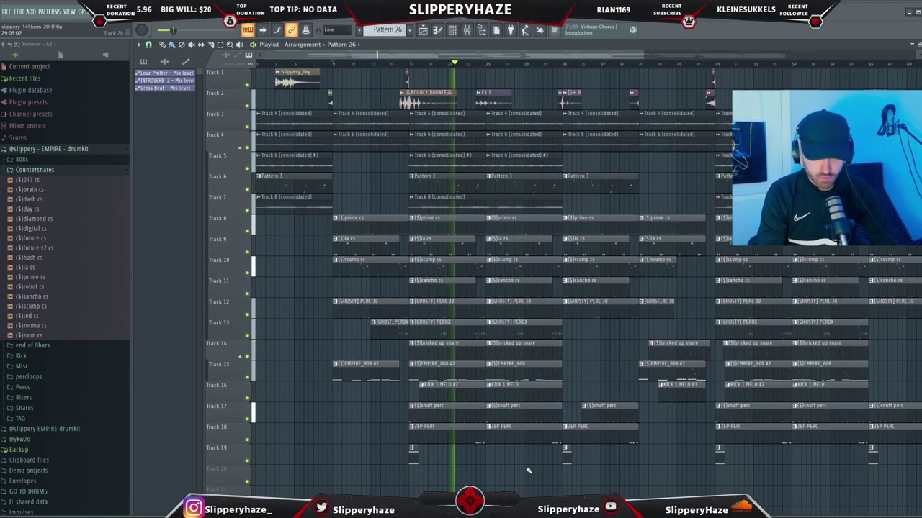
scroll(529, 470, down, 1)
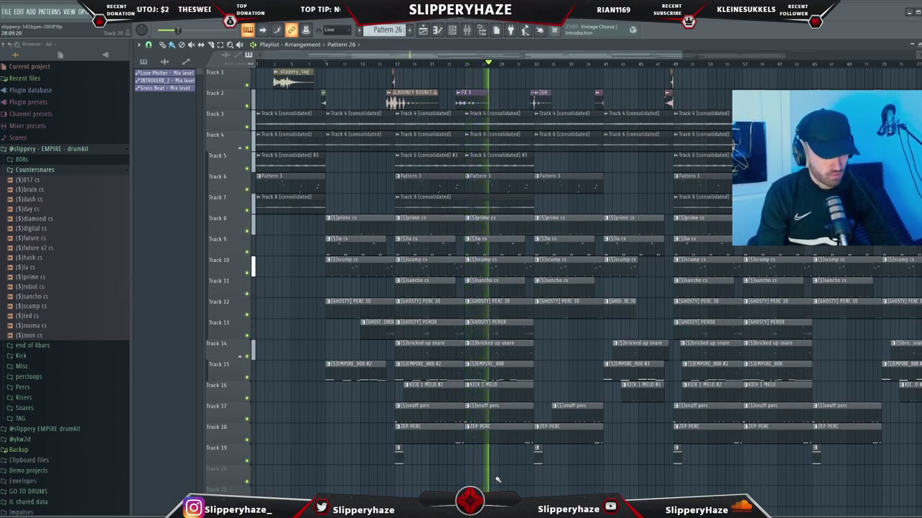
scroll(497, 479, down, 2)
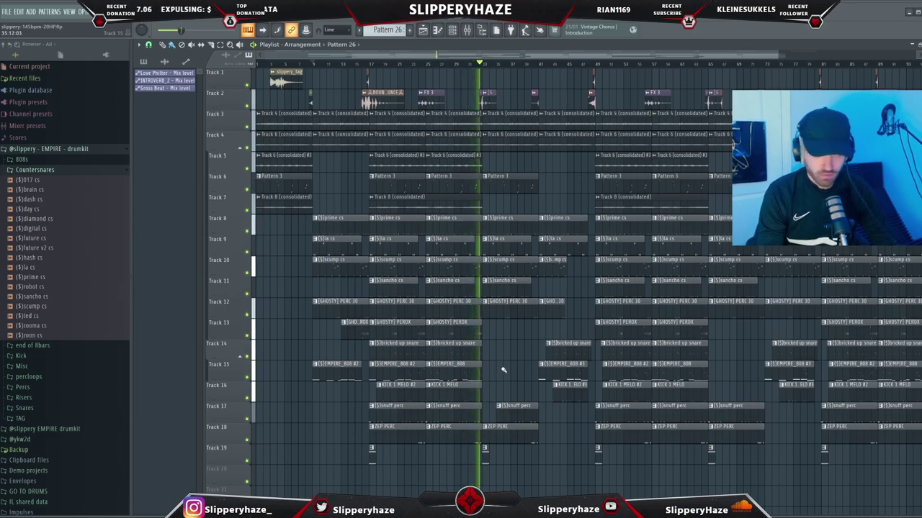
scroll(505, 375, up, 4)
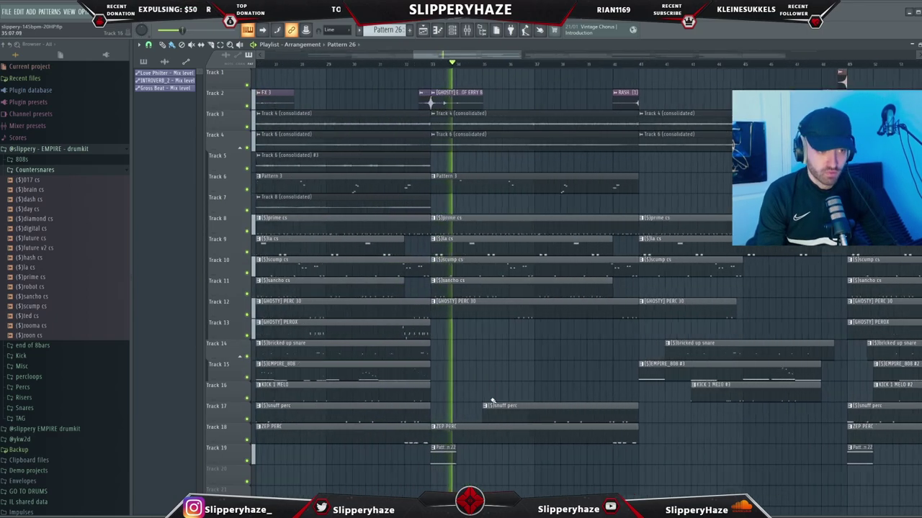
scroll(712, 179, down, 4)
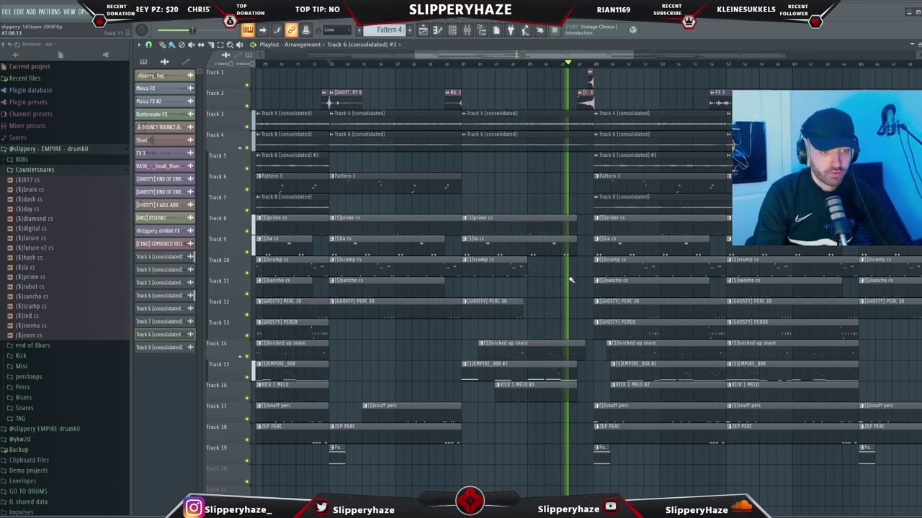
scroll(571, 281, down, 1)
scroll(580, 285, down, 1)
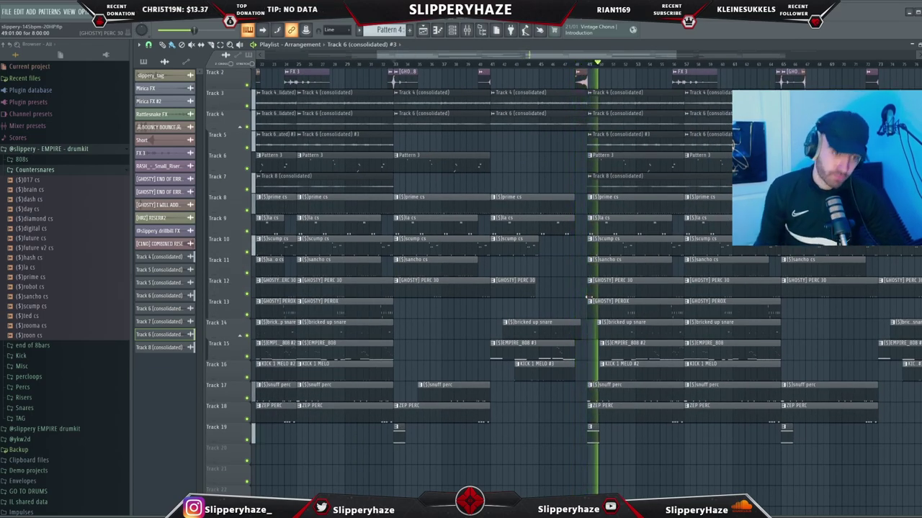
scroll(587, 297, down, 2)
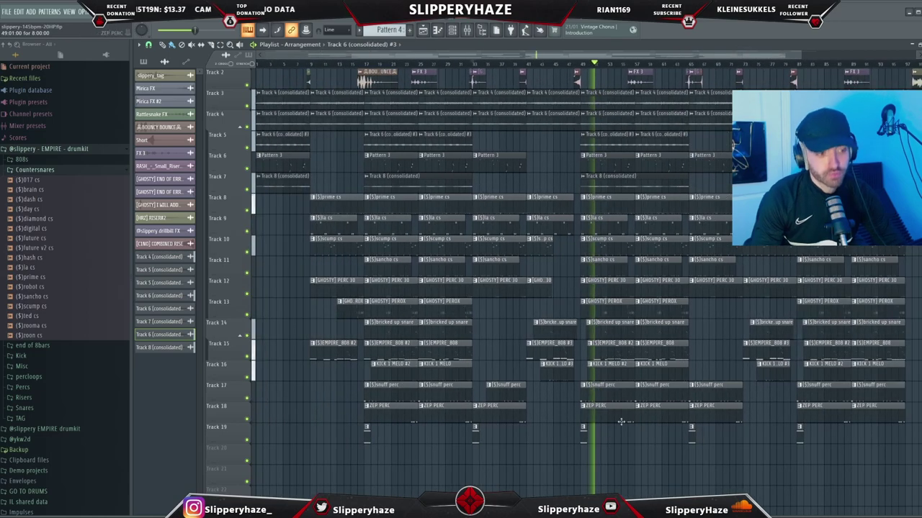